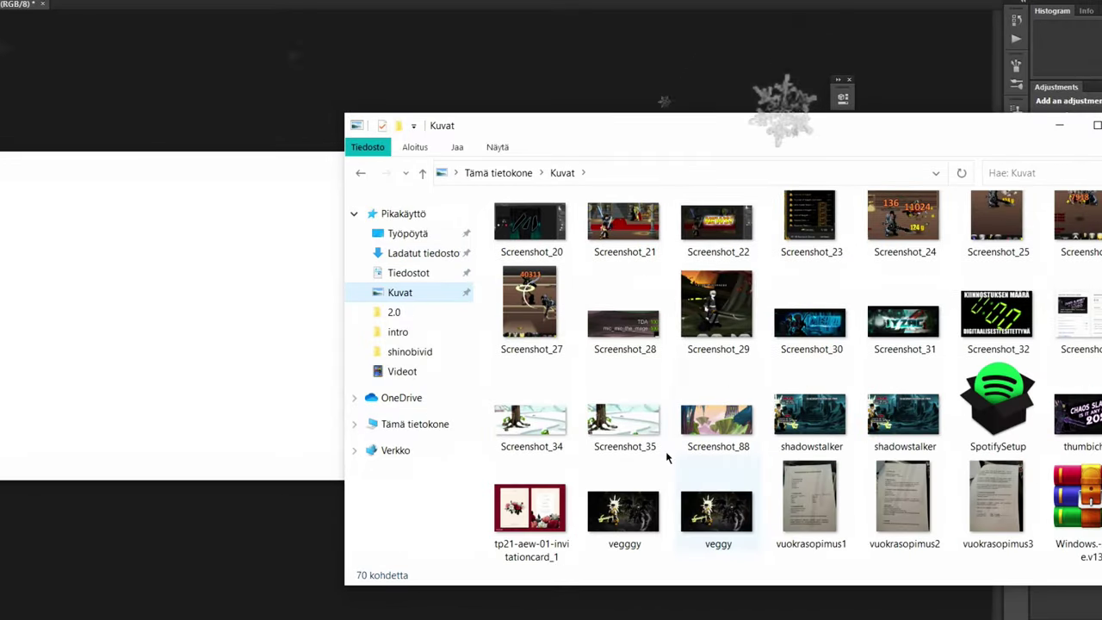
# Place Screenshot_35 scaled to fill the canvas and patch snow over the blue arrow
pyautogui.moveTo(665, 451); pyautogui.dragTo(270, 410)
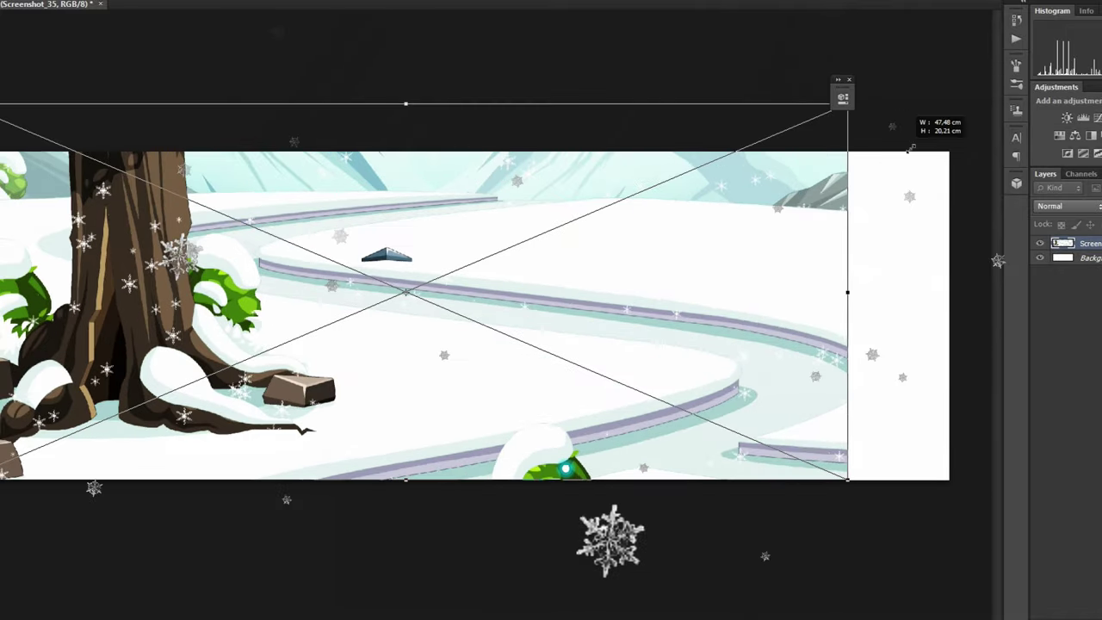
pyautogui.moveTo(911, 148); pyautogui.dragTo(979, 59)
pyautogui.press('Return')
pyautogui.press('l')
pyautogui.moveTo(538, 219)
pyautogui.mouseDown()
pyautogui.moveTo(602, 216)
pyautogui.moveTo(573, 243)
pyautogui.moveTo(464, 225)
pyautogui.mouseUp()
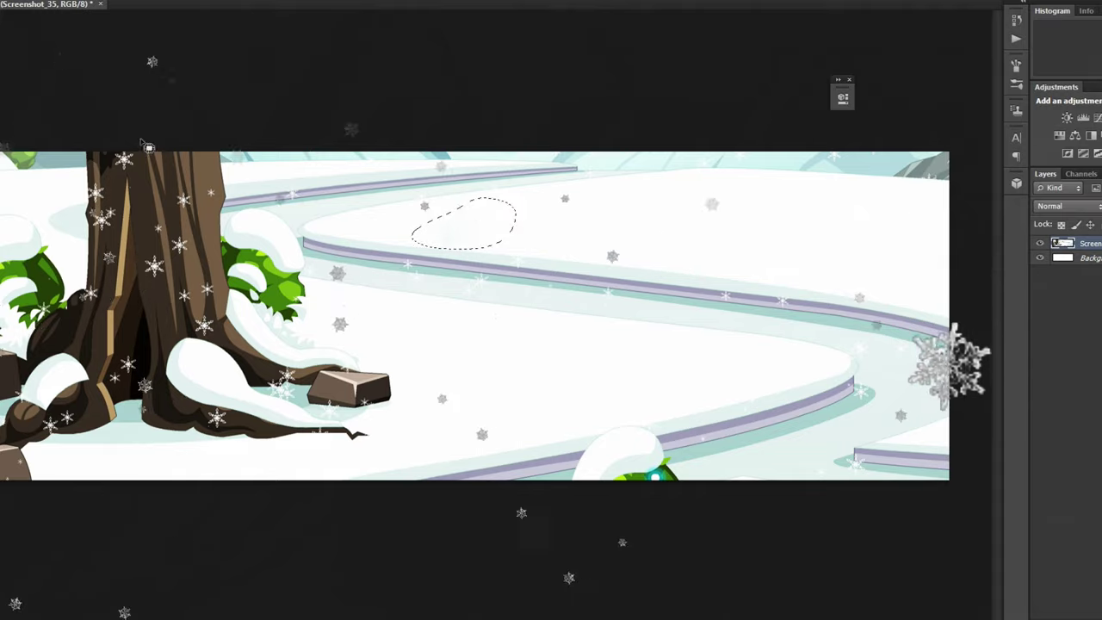
# Darken the scene with a Hue/Saturation adjustment (-16) and a Curves adjustment
pyautogui.click(1075, 135)
pyautogui.moveTo(741, 236); pyautogui.dragTo(730, 241)
pyautogui.click(138, 0)
pyautogui.moveTo(150, 147)
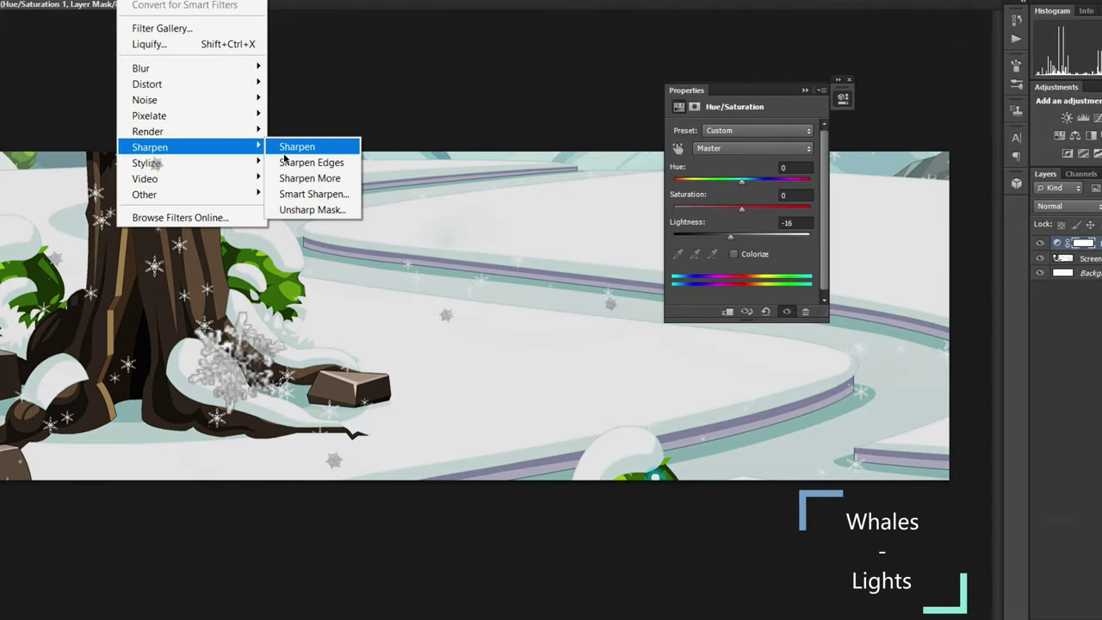
pyautogui.click(284, 153)
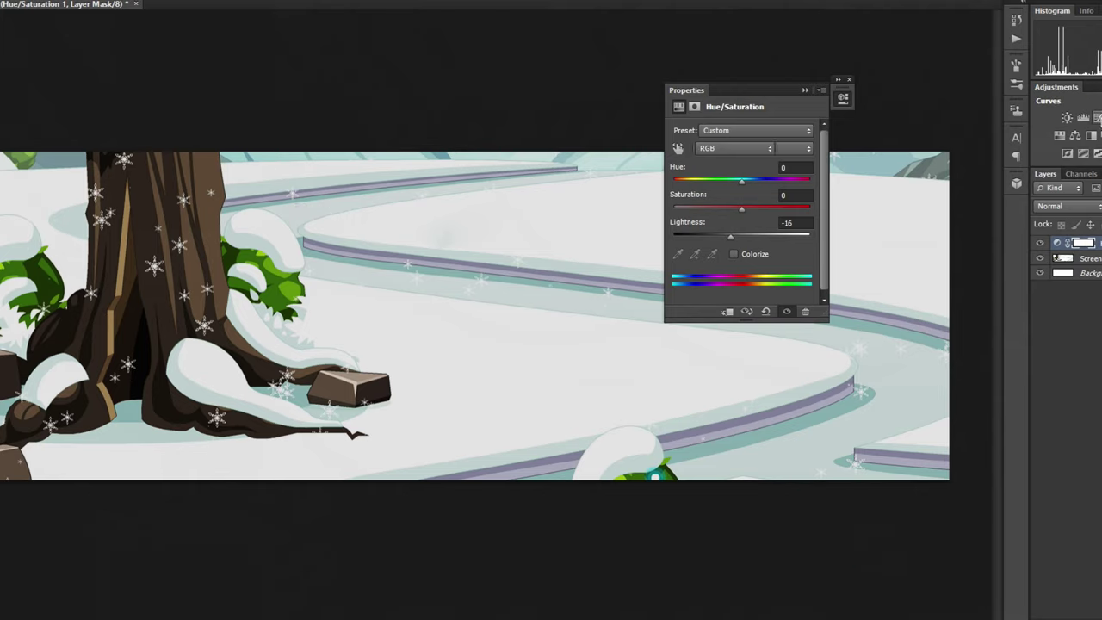
pyautogui.click(1091, 118)
pyautogui.moveTo(737, 235)
pyautogui.mouseDown()
pyautogui.moveTo(737, 247)
pyautogui.moveTo(755, 220)
pyautogui.mouseUp()
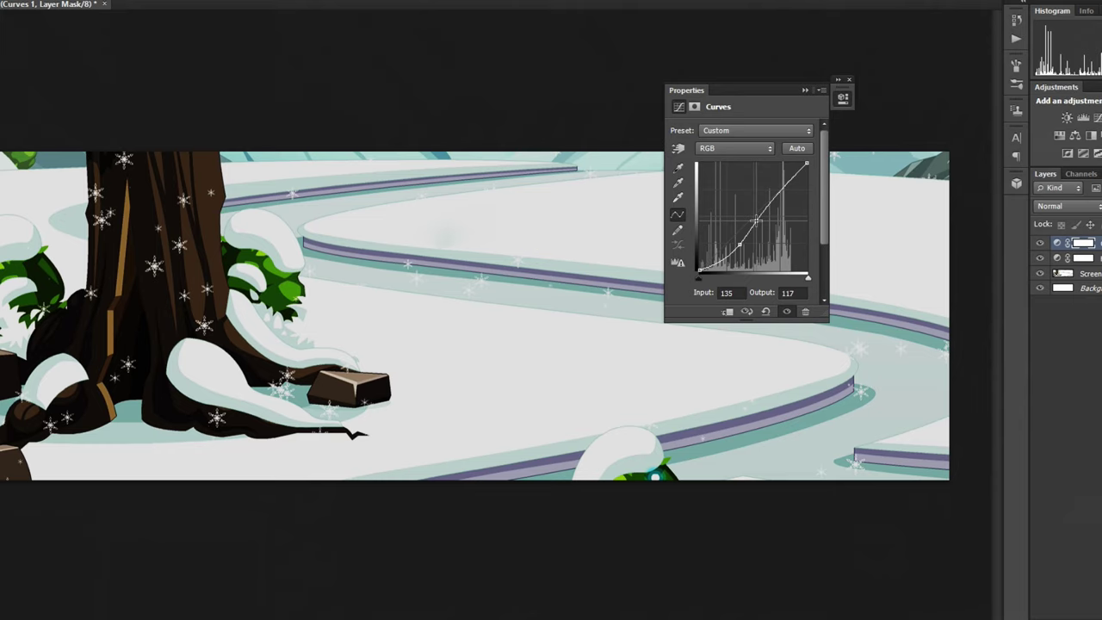
pyautogui.click(805, 90)
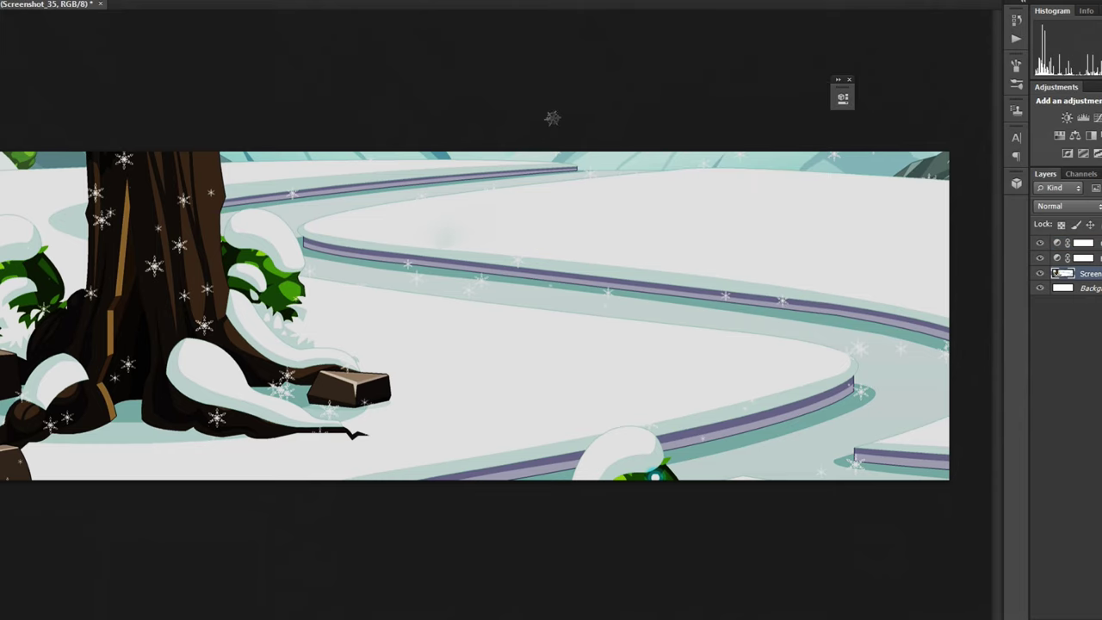
# Apply a Motion Blur with a Distance of 7 pixels to the screenshot
pyautogui.click(133, 1)
pyautogui.click(312, 193)
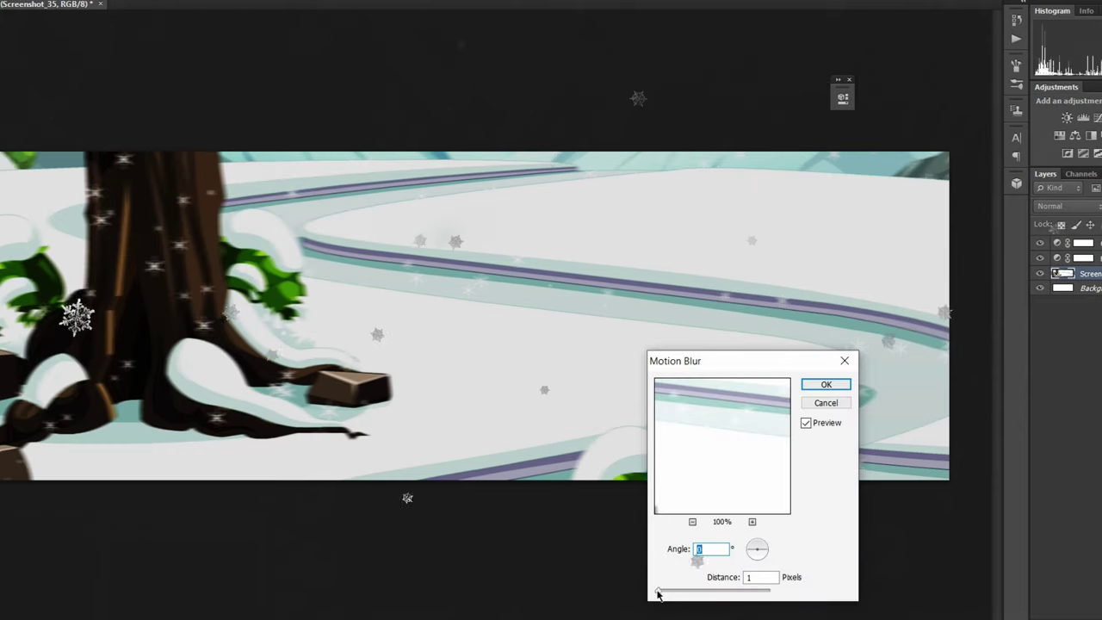
pyautogui.moveTo(657, 592); pyautogui.dragTo(661, 592)
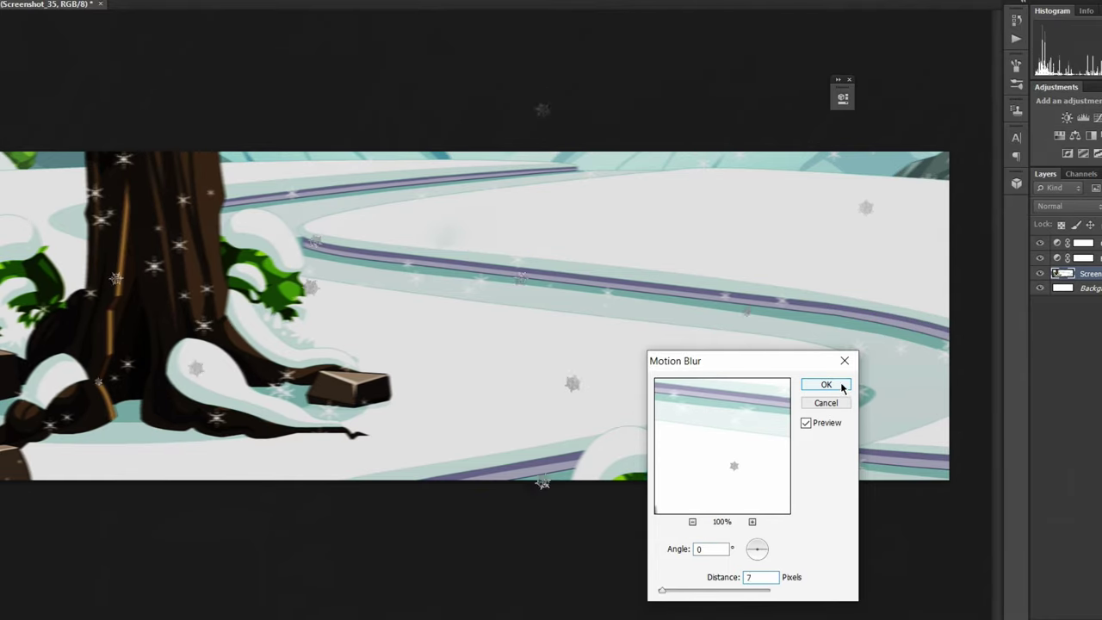
pyautogui.click(826, 384)
# Browse to Downloads and pick the Profile-Tda (4) character render
pyautogui.click(176, 576)
pyautogui.click(423, 253)
pyautogui.click(543, 544)
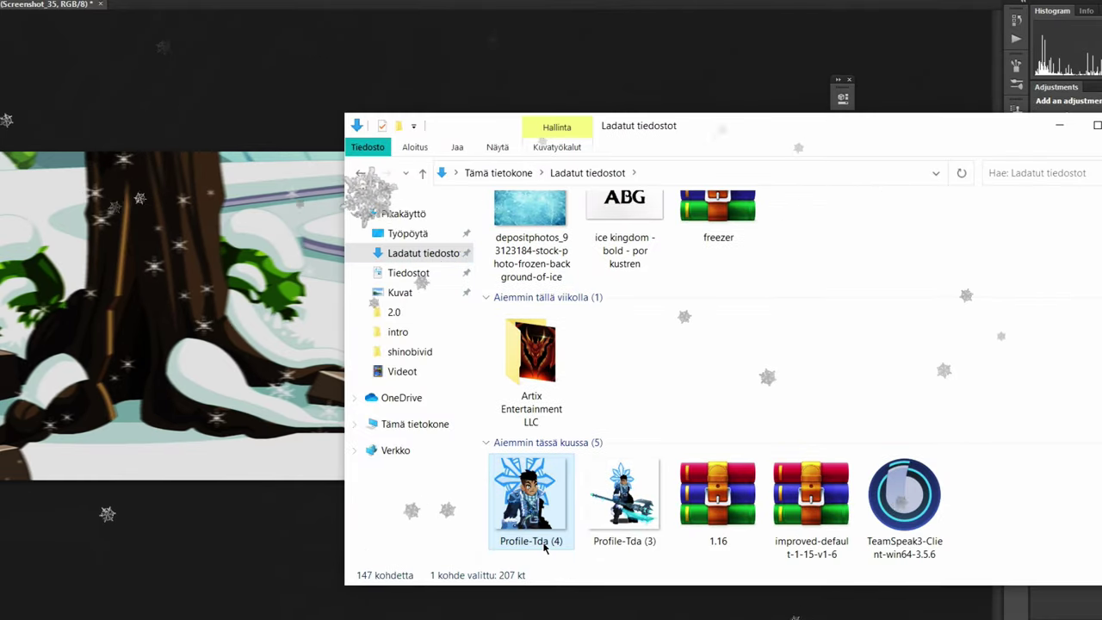
# Place the Profile-Tda (4) character and give it a white, Normal-mode outer glow
pyautogui.moveTo(544, 543); pyautogui.dragTo(430, 327)
pyautogui.press('Return')
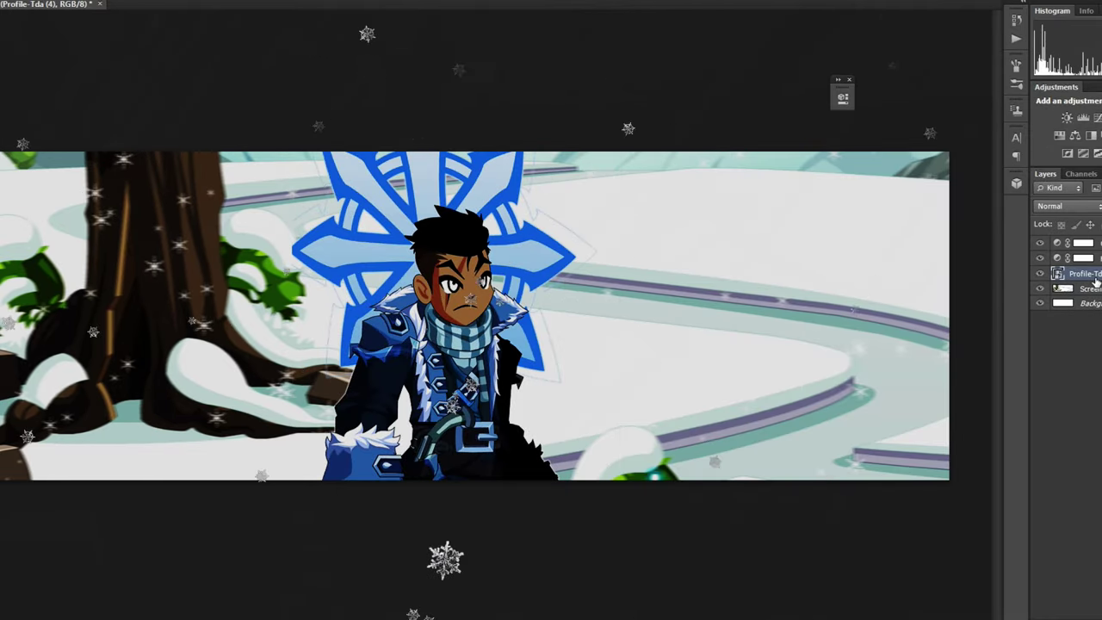
pyautogui.doubleClick(1096, 281)
pyautogui.moveTo(86, 152); pyautogui.dragTo(792, 108)
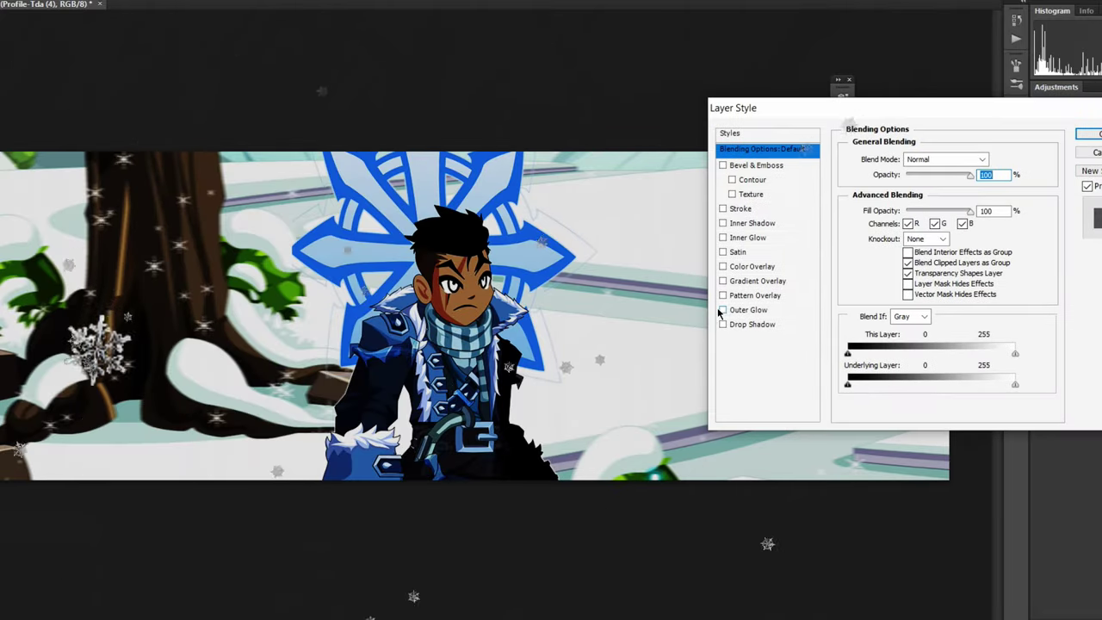
pyautogui.click(747, 310)
pyautogui.click(937, 159)
pyautogui.click(883, 205)
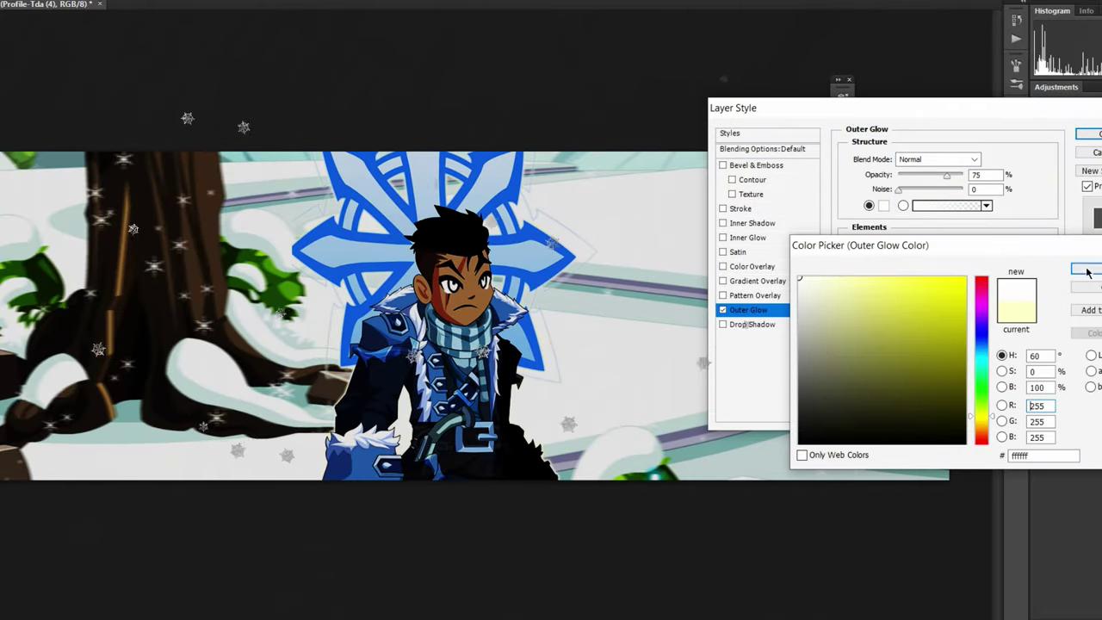
pyautogui.click(1087, 272)
pyautogui.click(918, 314)
pyautogui.click(848, 365)
pyautogui.moveTo(902, 275); pyautogui.dragTo(907, 275)
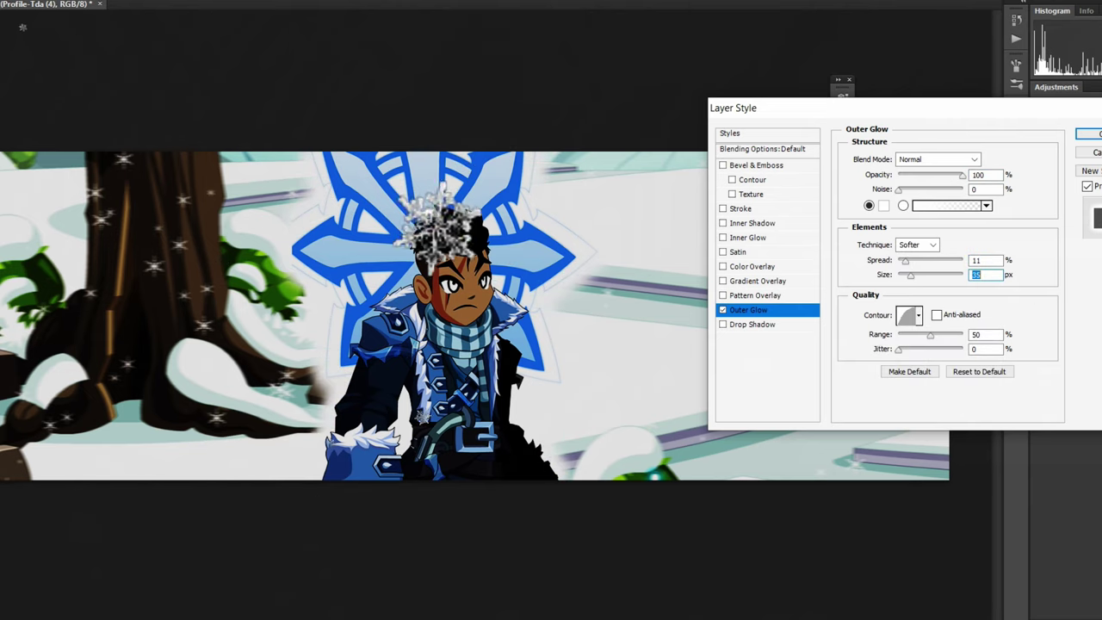
pyautogui.click(1086, 134)
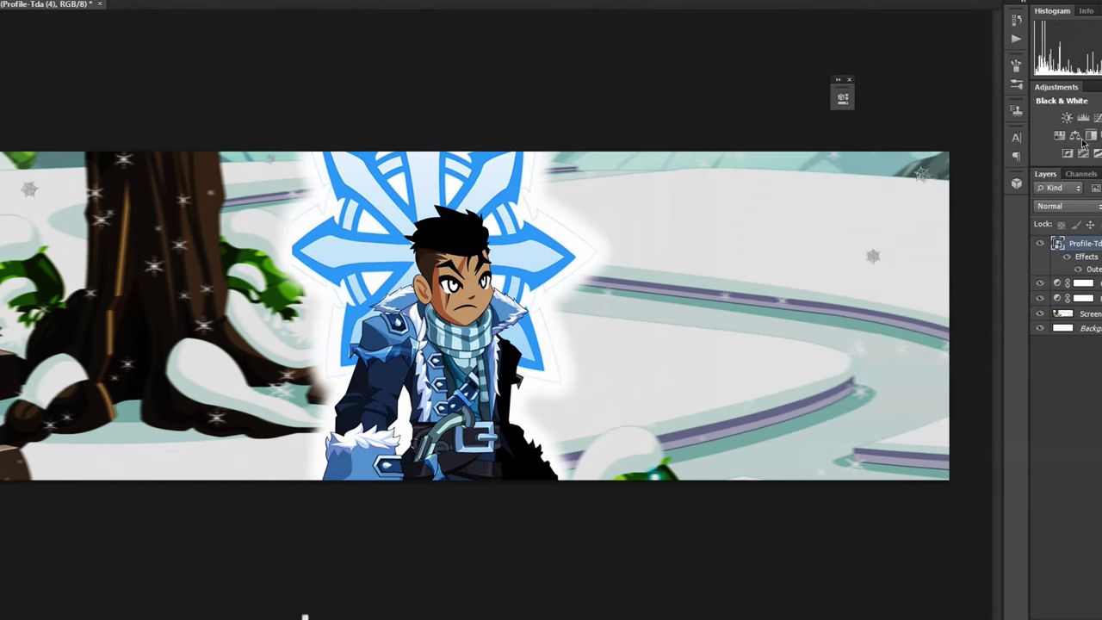
# Add another Curves adjustment bent down to darken the image
pyautogui.click(1096, 117)
pyautogui.moveTo(735, 241); pyautogui.dragTo(738, 244)
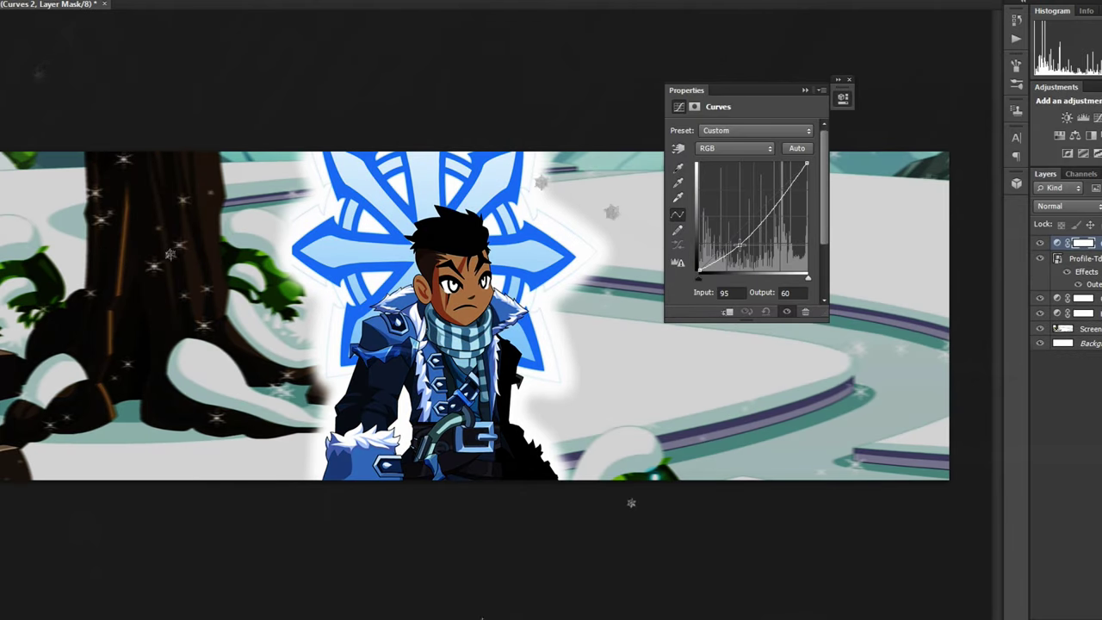
pyautogui.click(804, 92)
# Outline the character with a 3 px black stroke, then drop in the Medium Stars image
pyautogui.rightClick(1084, 258)
pyautogui.click(878, 91)
pyautogui.moveTo(943, 126); pyautogui.dragTo(945, 134)
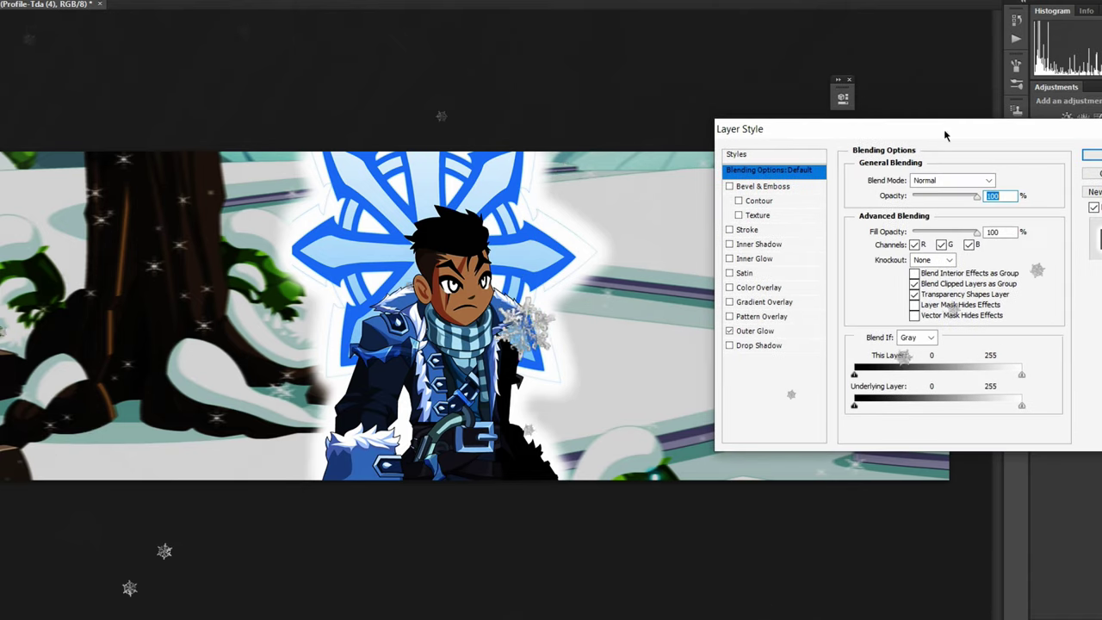
pyautogui.click(746, 229)
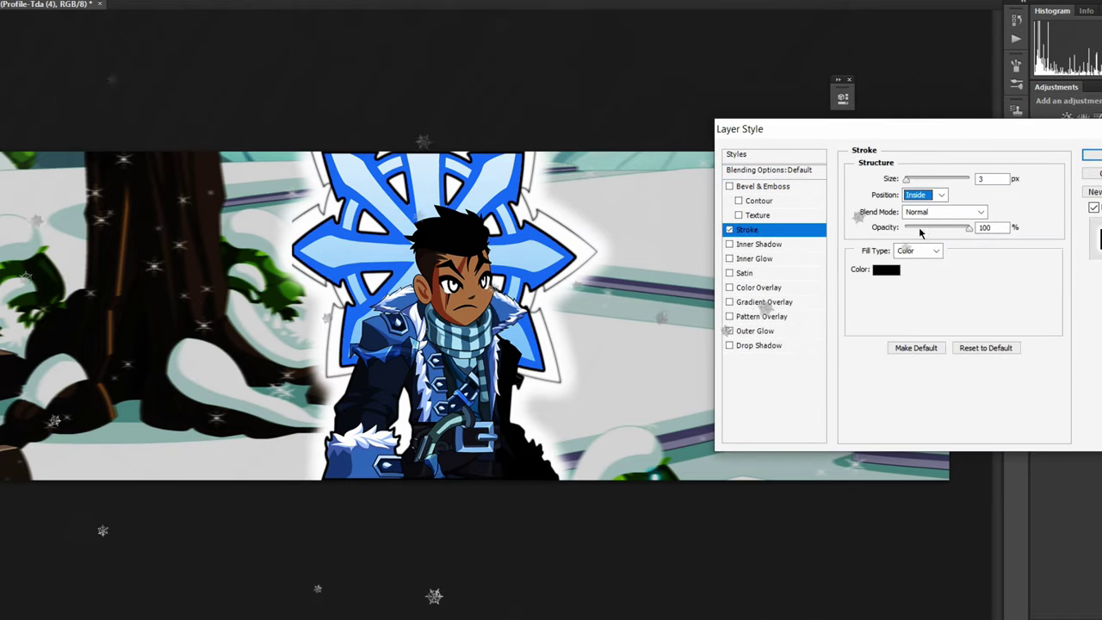
pyautogui.click(755, 330)
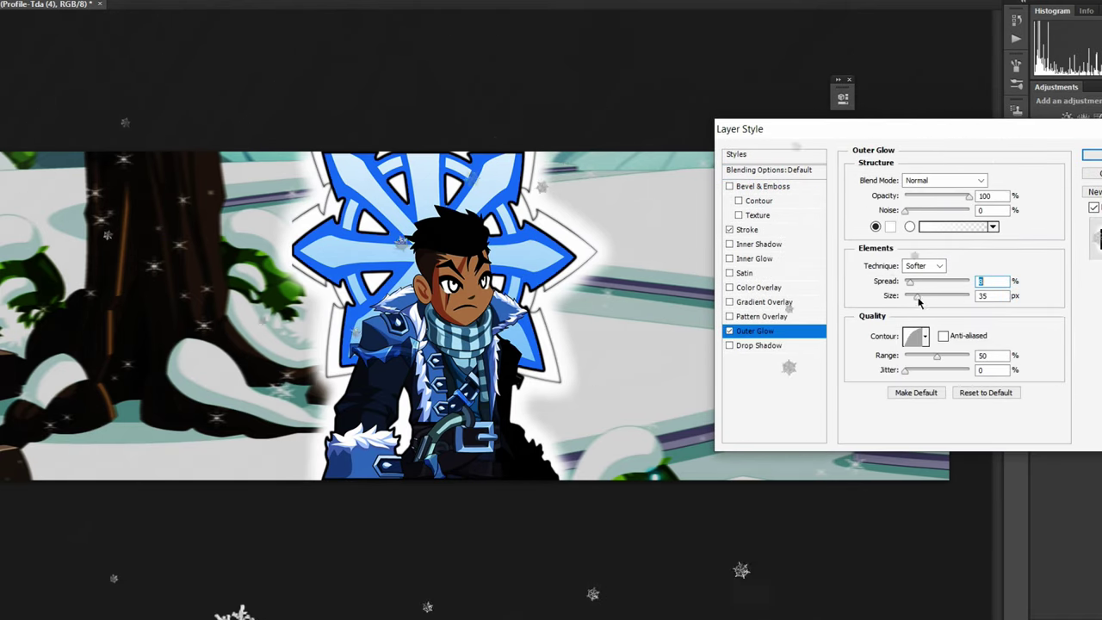
pyautogui.press('Return')
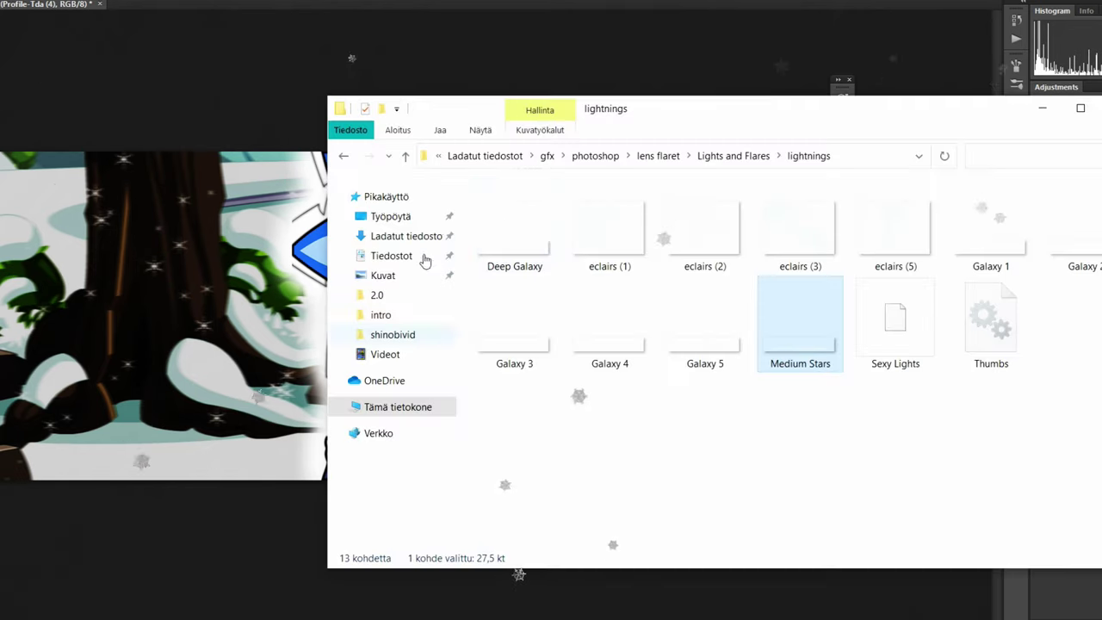
pyautogui.moveTo(799, 319); pyautogui.dragTo(516, 361)
# Position two Medium Stars layers along the bottom and left, then merge them
pyautogui.moveTo(582, 405); pyautogui.dragTo(669, 476)
pyautogui.press('Return')
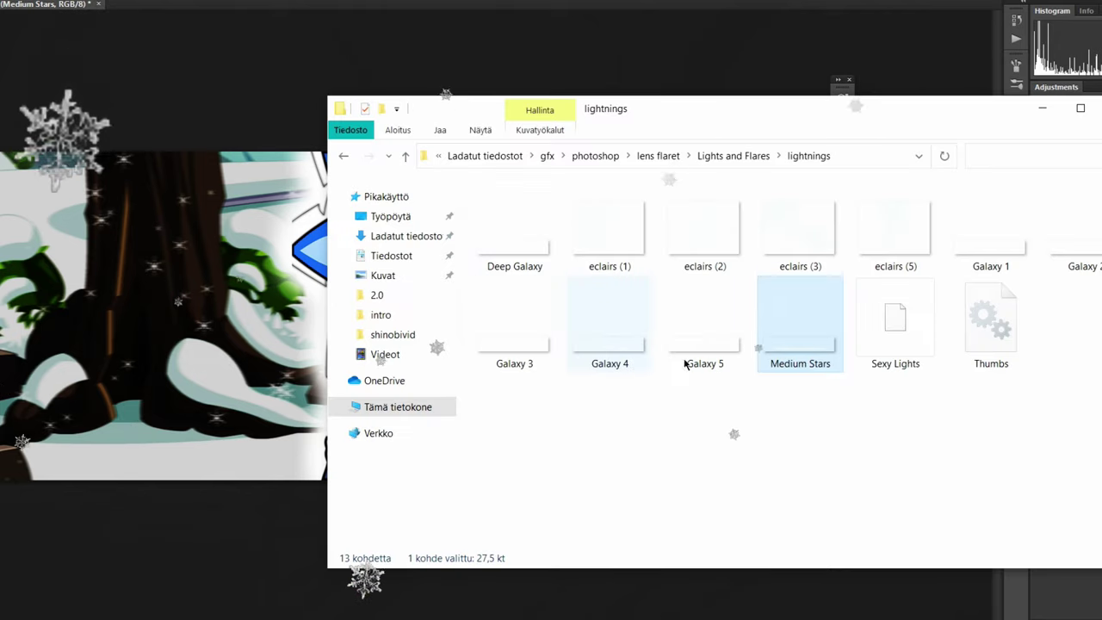
pyautogui.moveTo(806, 315)
pyautogui.mouseDown()
pyautogui.moveTo(516, 362)
pyautogui.moveTo(290, 446)
pyautogui.moveTo(296, 480)
pyautogui.moveTo(255, 479)
pyautogui.mouseUp()
pyautogui.press('Return')
pyautogui.hotkey('ctrl', 'e')
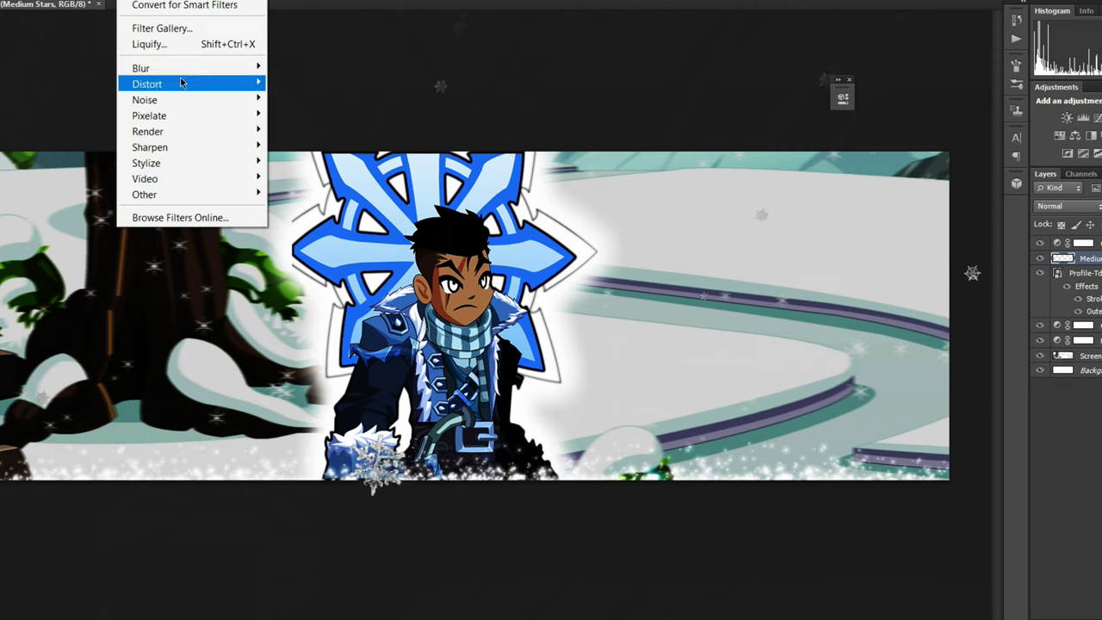
# Duplicate the Medium Stars layer and merge the copy back into it
pyautogui.click(303, 177)
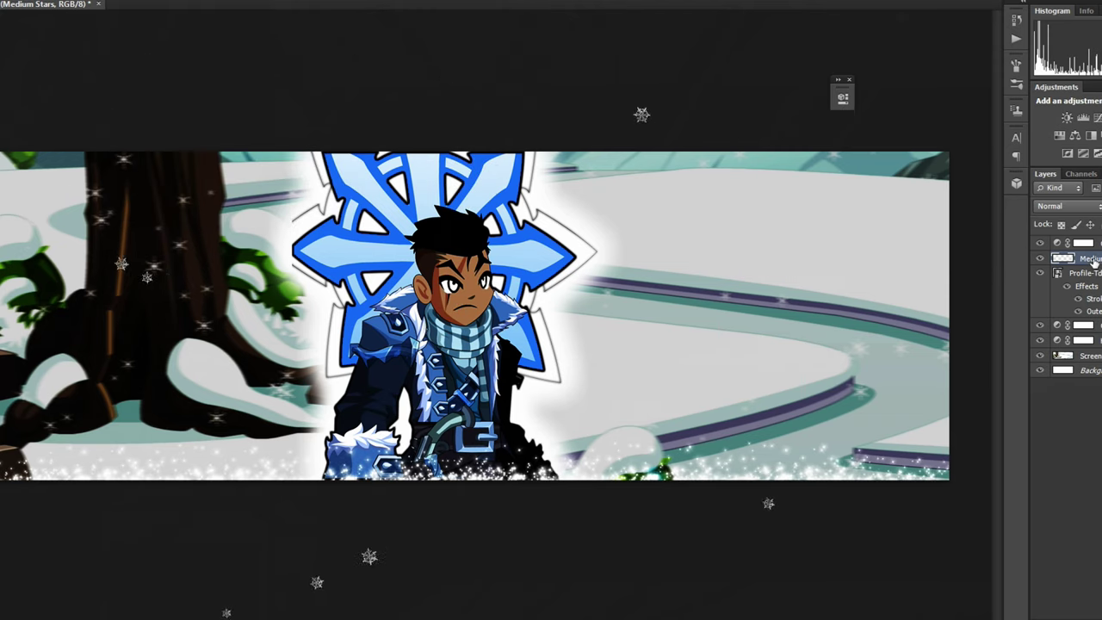
pyautogui.click(1098, 261)
pyautogui.rightClick(1098, 261)
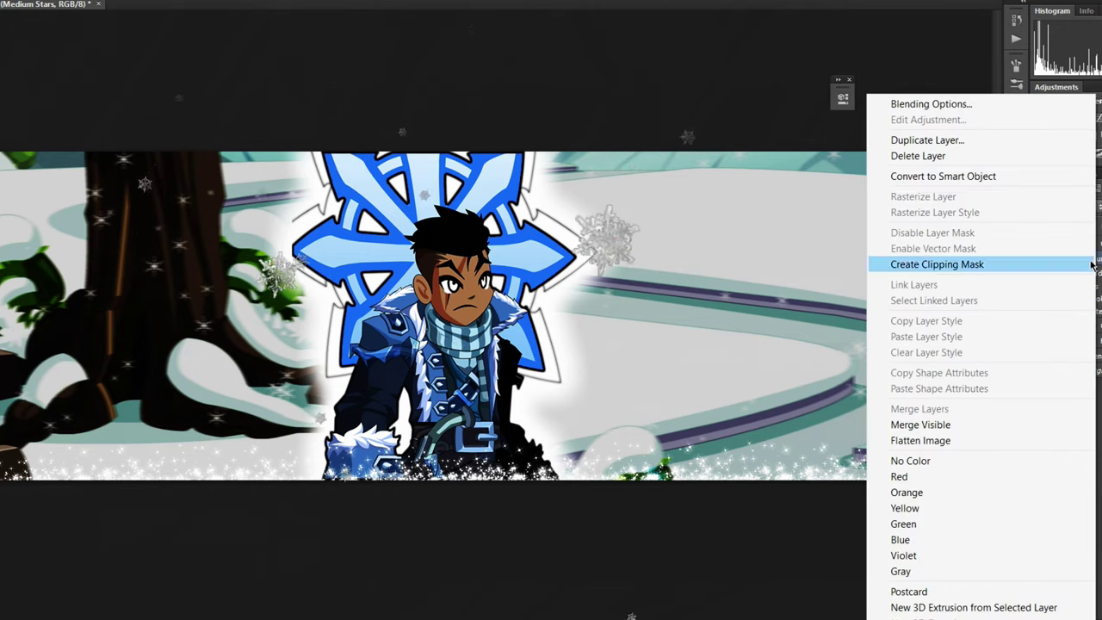
pyautogui.click(938, 141)
pyautogui.click(665, 173)
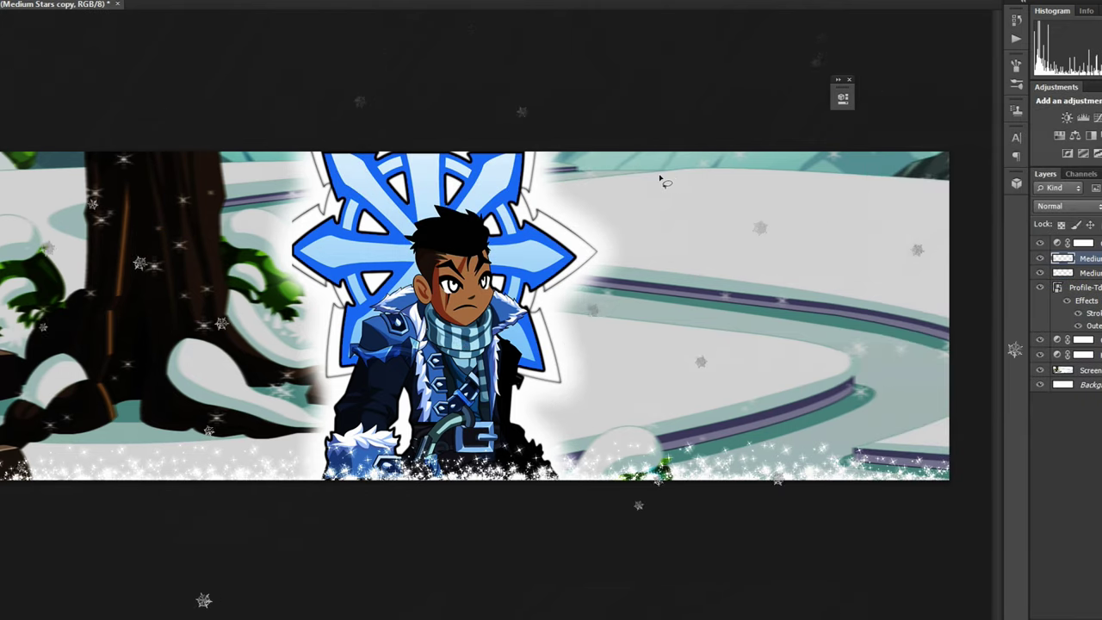
pyautogui.hotkey('ctrl', 'e')
# Move Medium Stars and the Curves adjustment to the top and check Hue/Saturation Lightness -22
pyautogui.moveTo(1068, 258); pyautogui.dragTo(1067, 243)
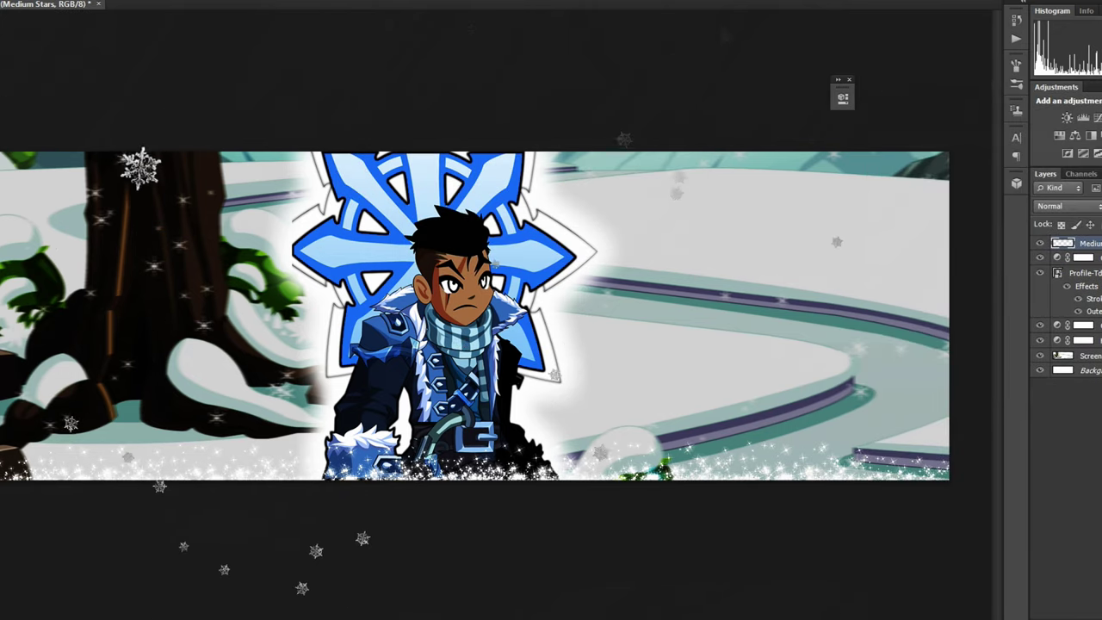
pyautogui.click(1083, 310)
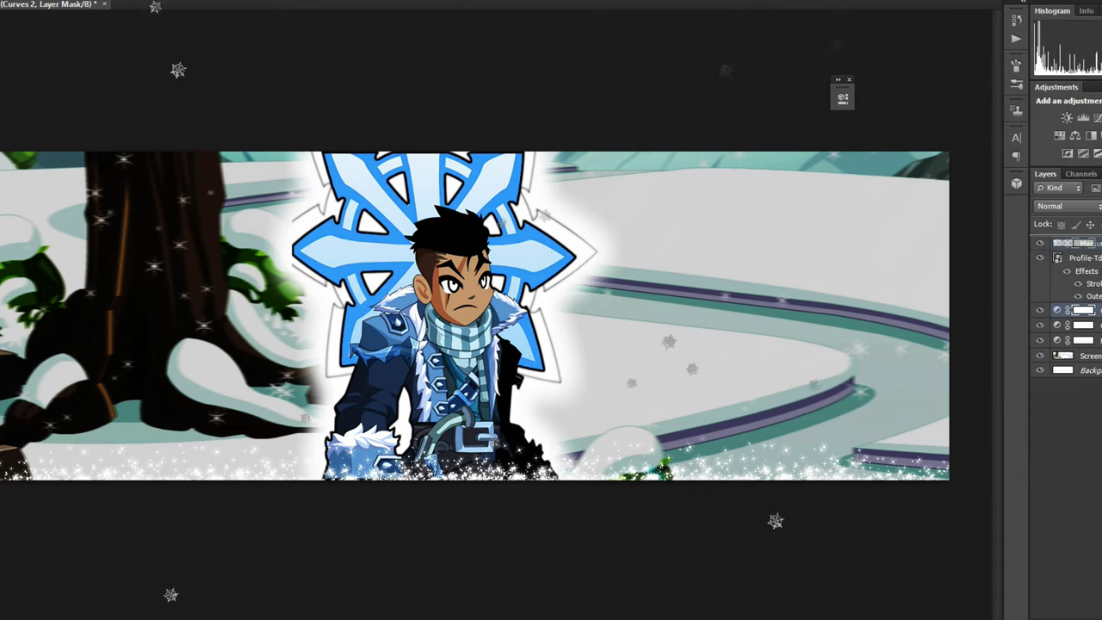
pyautogui.hotkey('ctrl', 'shift', ']')
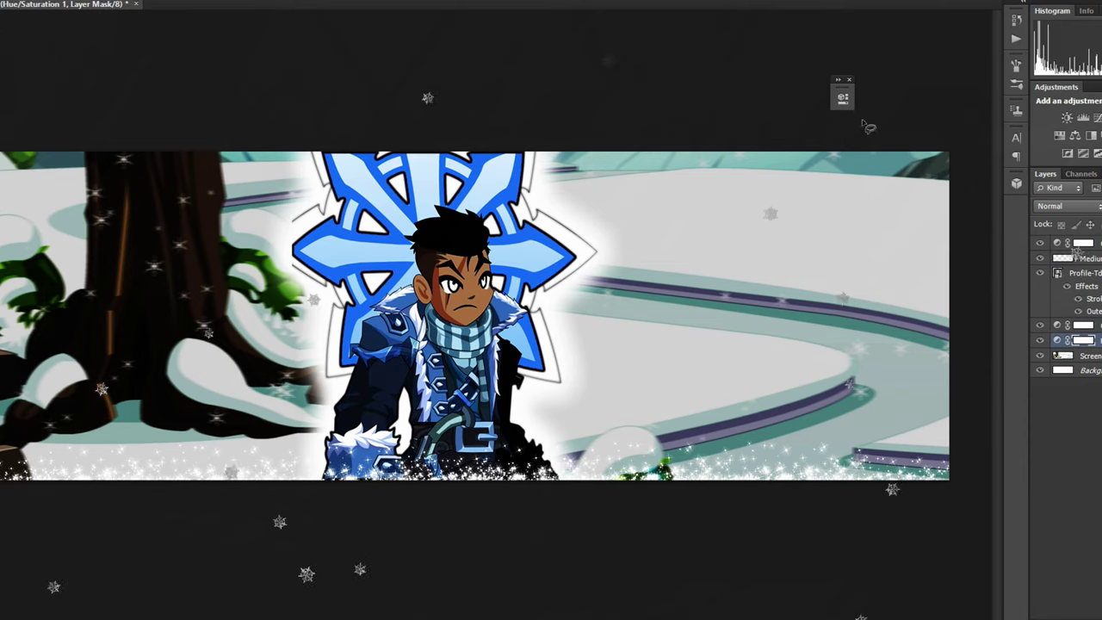
pyautogui.click(842, 97)
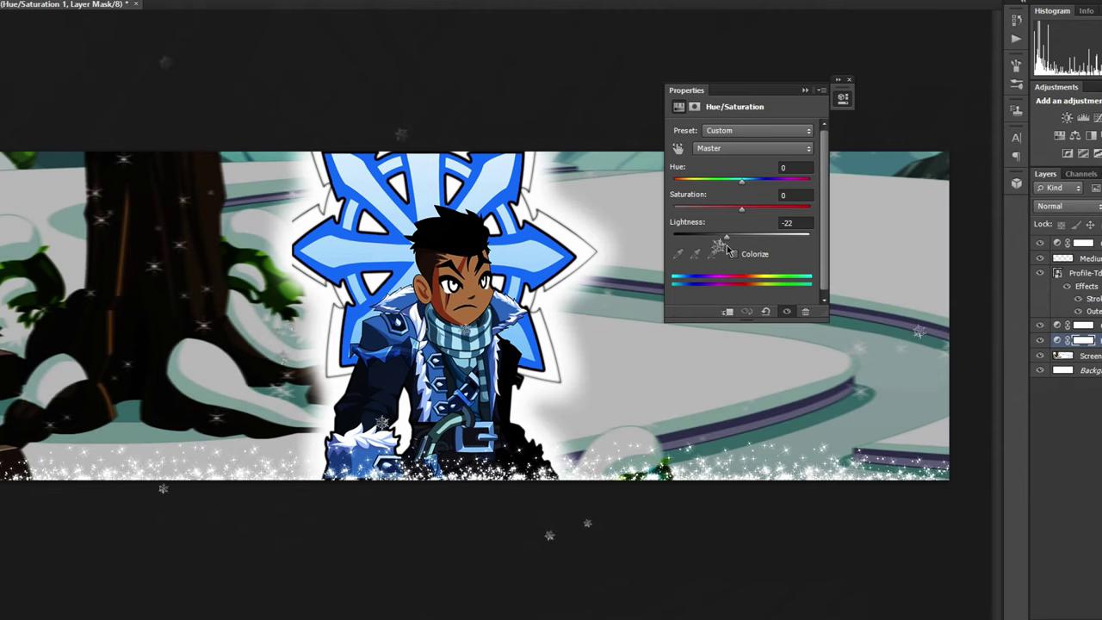
pyautogui.click(842, 97)
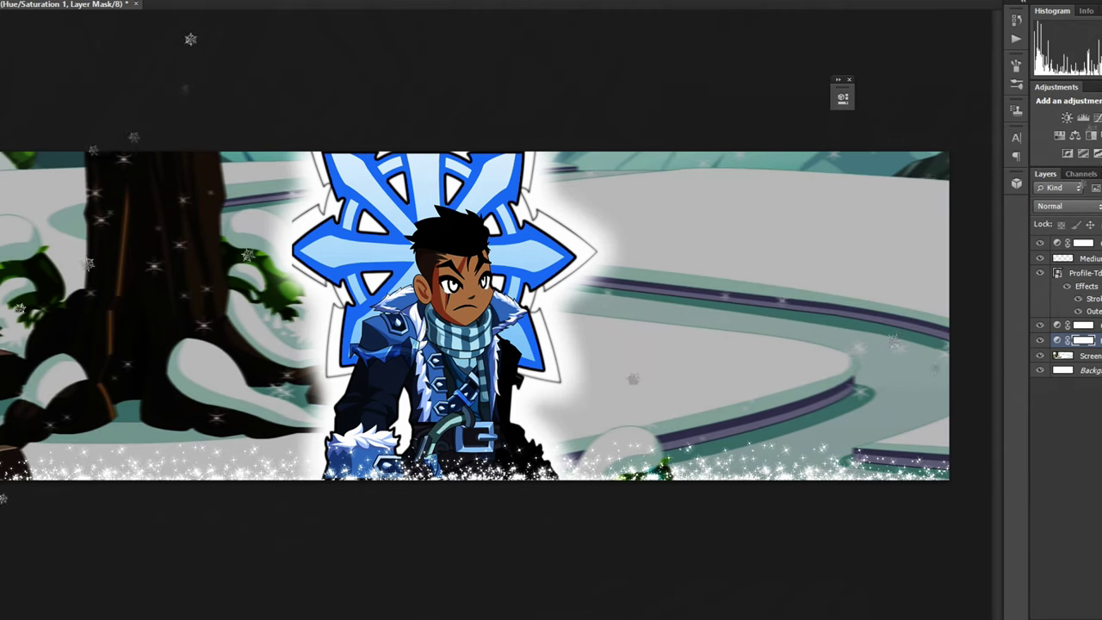
# Write the stacked title THE, DARK, ATOMIC beside the character
pyautogui.click(655, 245)
pyautogui.write('THE')
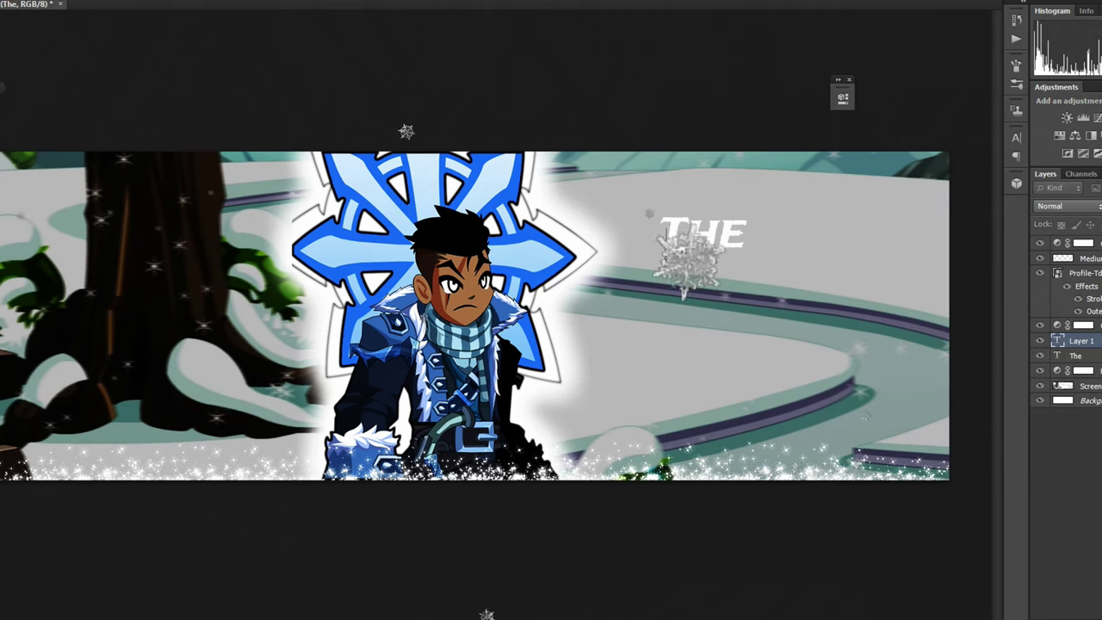
pyautogui.moveTo(764, 246); pyautogui.dragTo(755, 275)
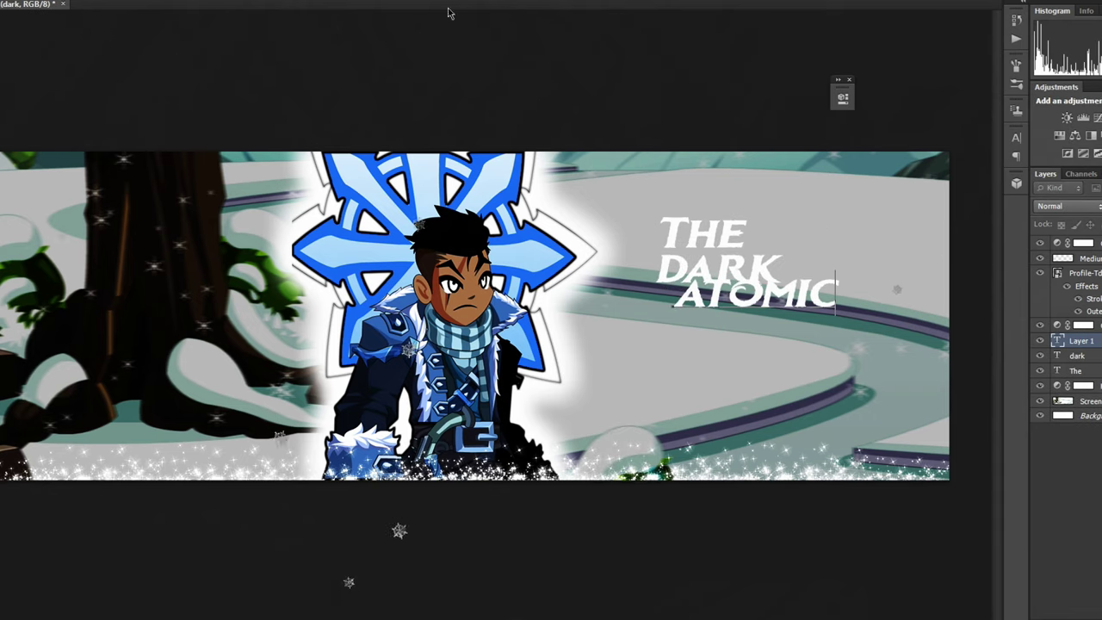
pyautogui.moveTo(798, 299); pyautogui.dragTo(773, 307)
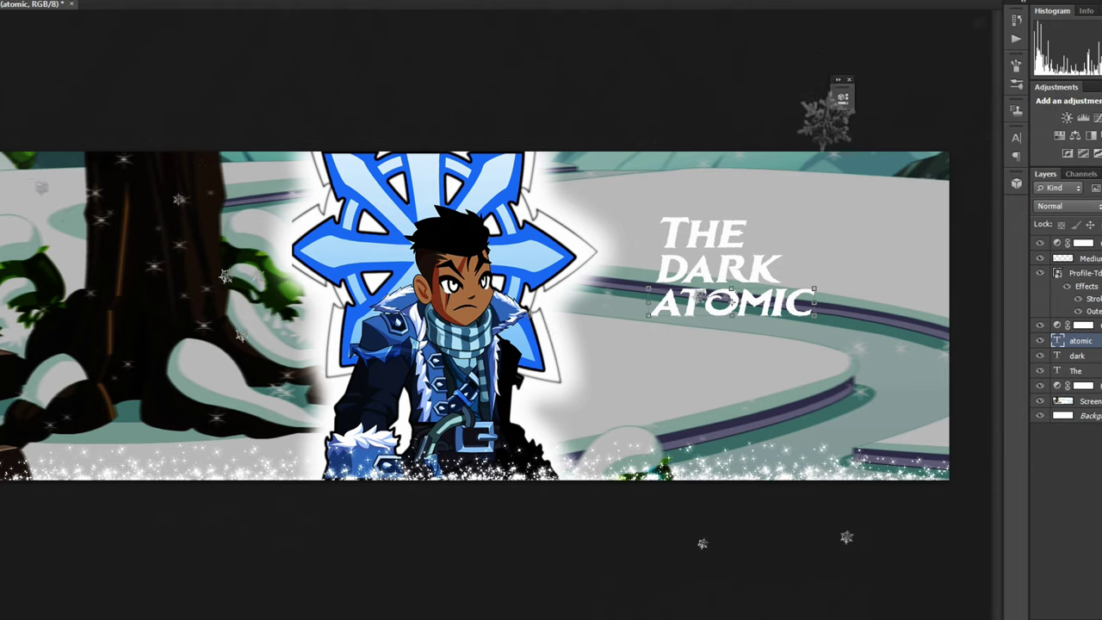
# Give THE a stroke outline and a Gradient Overlay
pyautogui.rightClick(1076, 370)
pyautogui.click(920, 83)
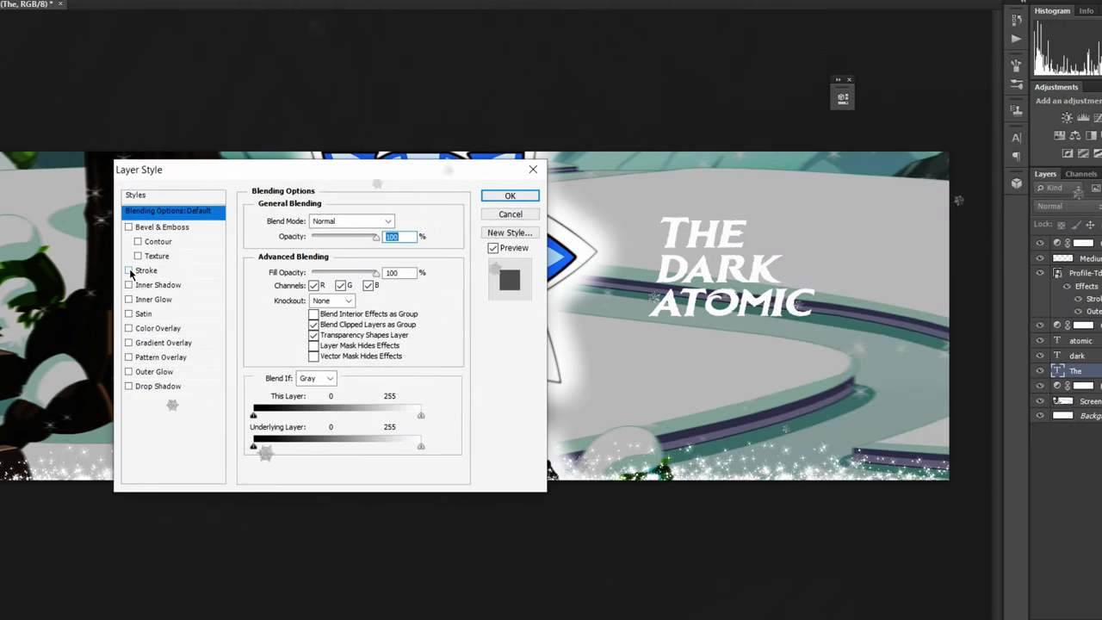
pyautogui.click(159, 356)
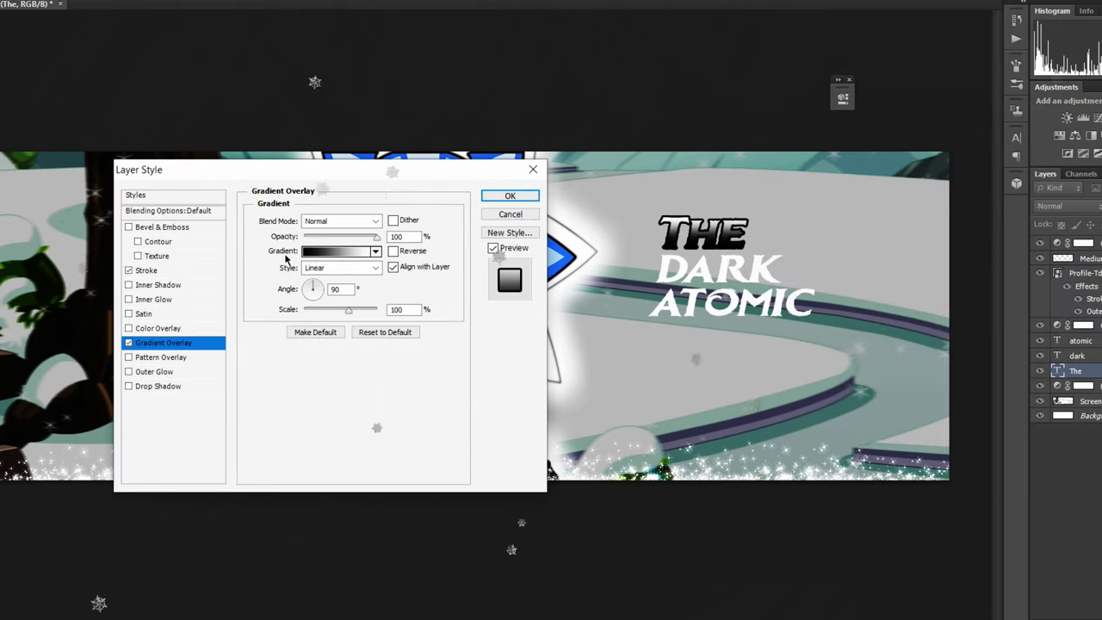
pyautogui.click(336, 250)
pyautogui.moveTo(860, 264); pyautogui.dragTo(324, 286)
pyautogui.click(294, 351)
# Recolour the gradient's middle stop to light cyan and the 64% stop to bright cyan
pyautogui.doubleClick(375, 513)
pyautogui.click(981, 357)
pyautogui.moveTo(860, 327); pyautogui.dragTo(890, 281)
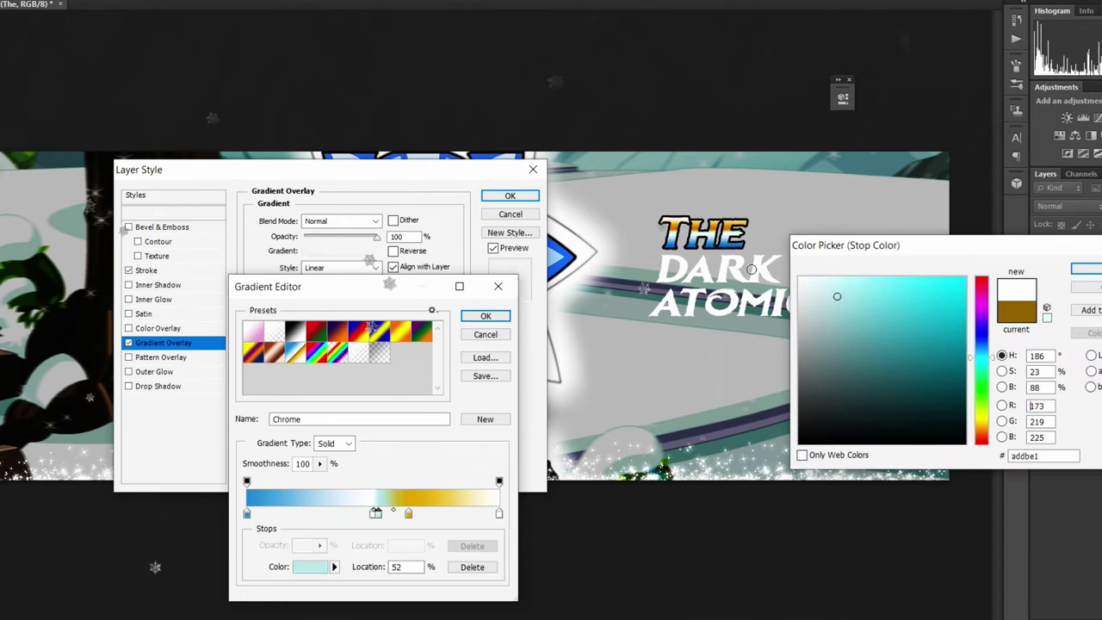
pyautogui.click(1086, 269)
pyautogui.doubleClick(408, 513)
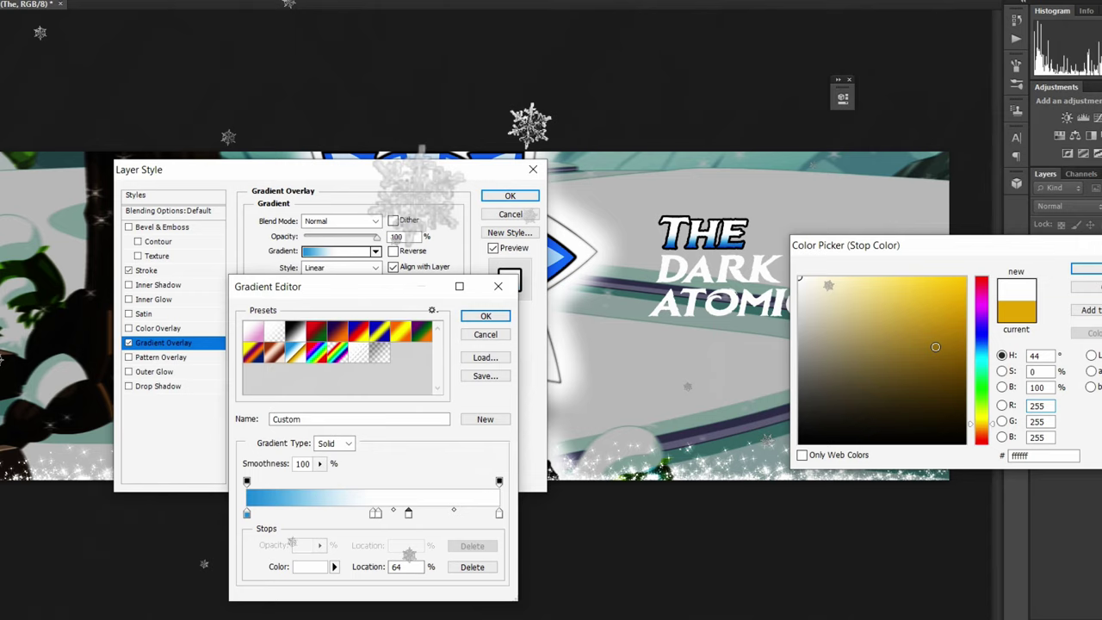
pyautogui.click(943, 297)
pyautogui.moveTo(973, 365); pyautogui.dragTo(973, 355)
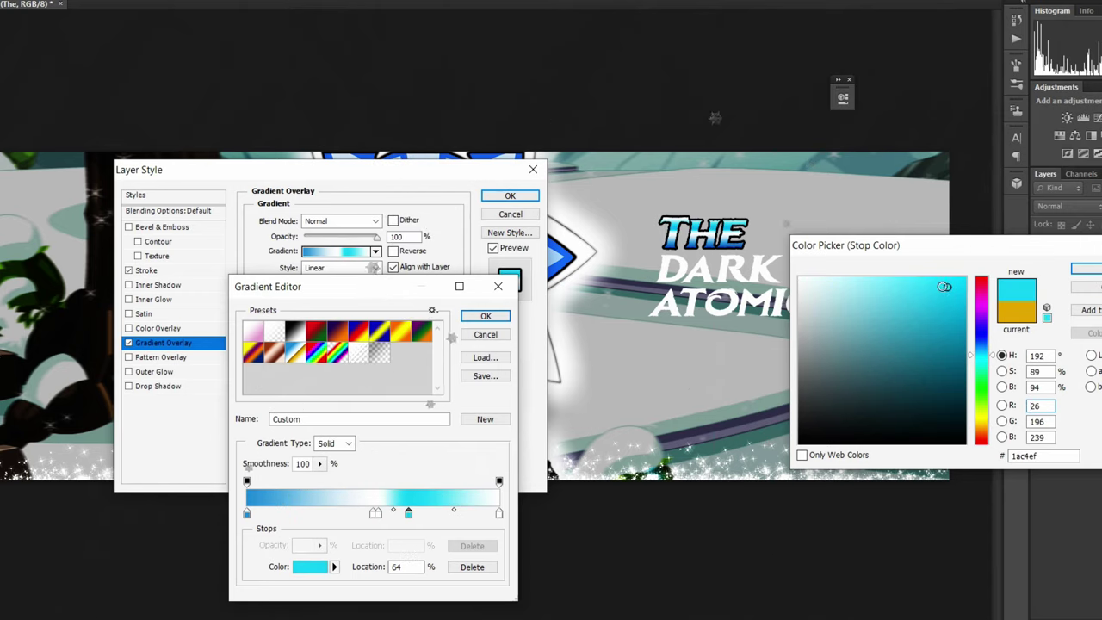
pyautogui.click(1086, 269)
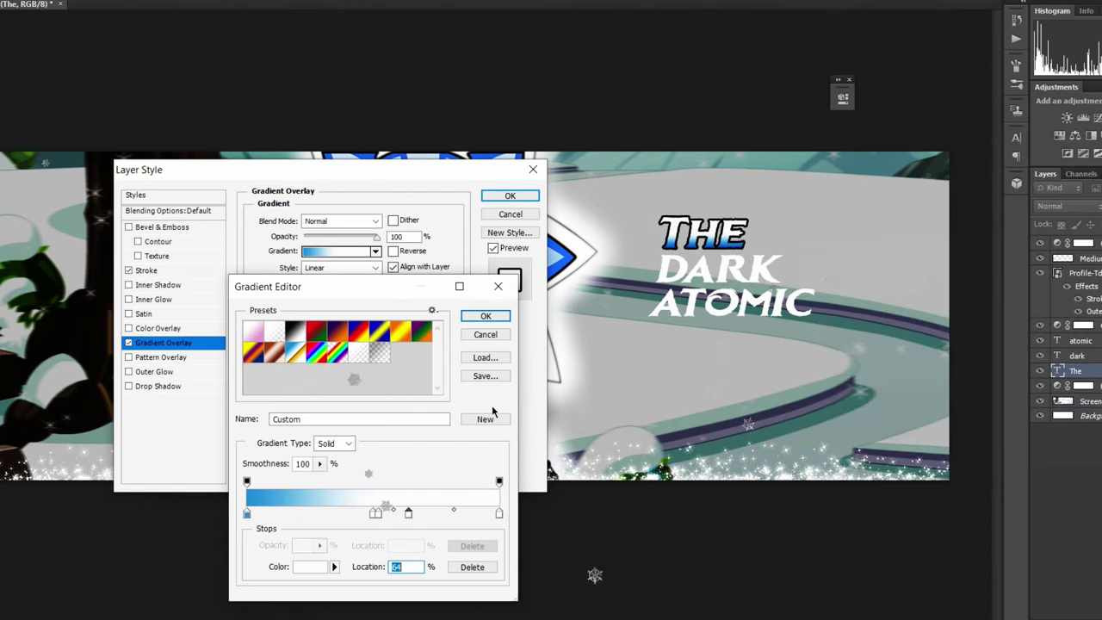
# Accept the cyan gradient and confirm THE's layer style
pyautogui.click(485, 376)
pyautogui.press('Escape')
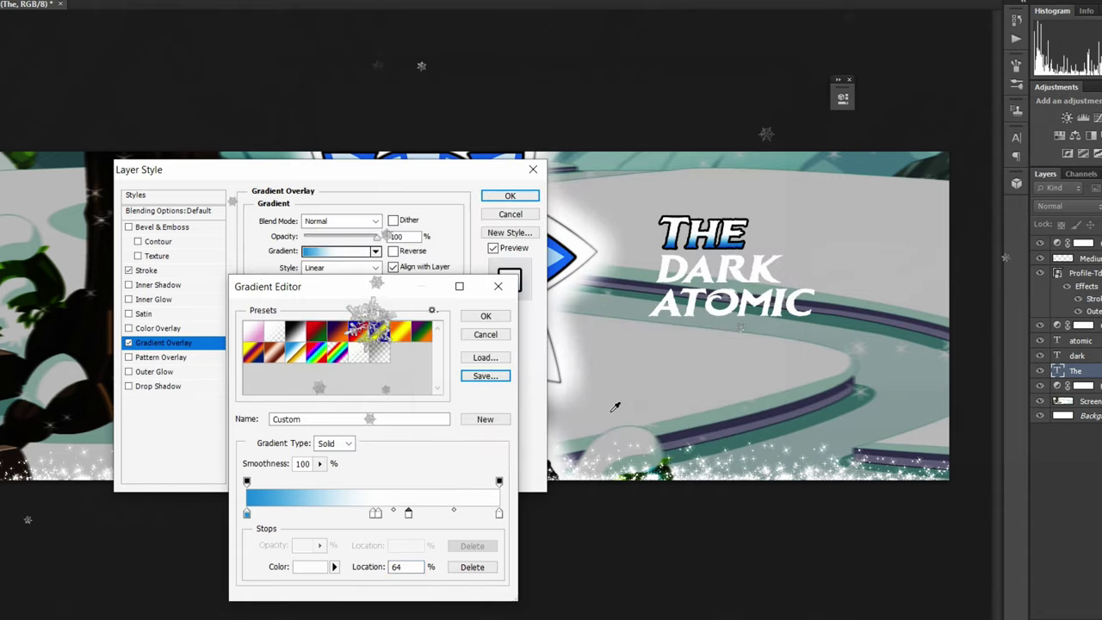
pyautogui.press('Return')
pyautogui.click(509, 196)
pyautogui.rightClick(1075, 355)
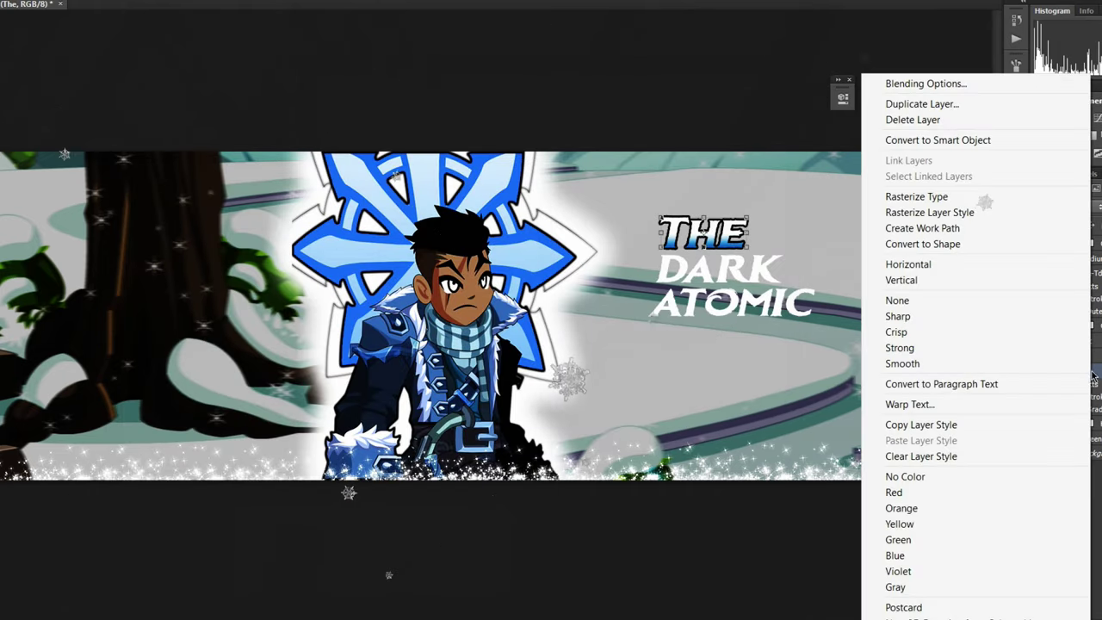
# Paste THE's gradient style onto DARK and ATOMIC, merge the title, and move it down-left
pyautogui.rightClick(1076, 355)
pyautogui.click(920, 442)
pyautogui.rightClick(1091, 449)
pyautogui.click(1091, 443)
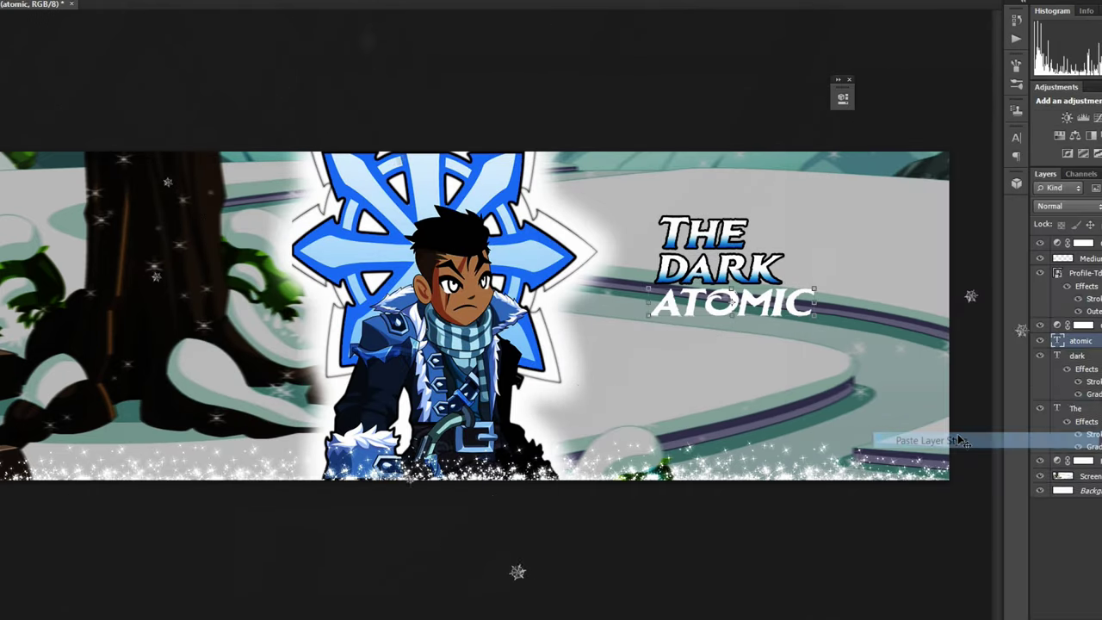
pyautogui.hotkey('ctrl', 'e')
pyautogui.moveTo(790, 264); pyautogui.dragTo(762, 298)
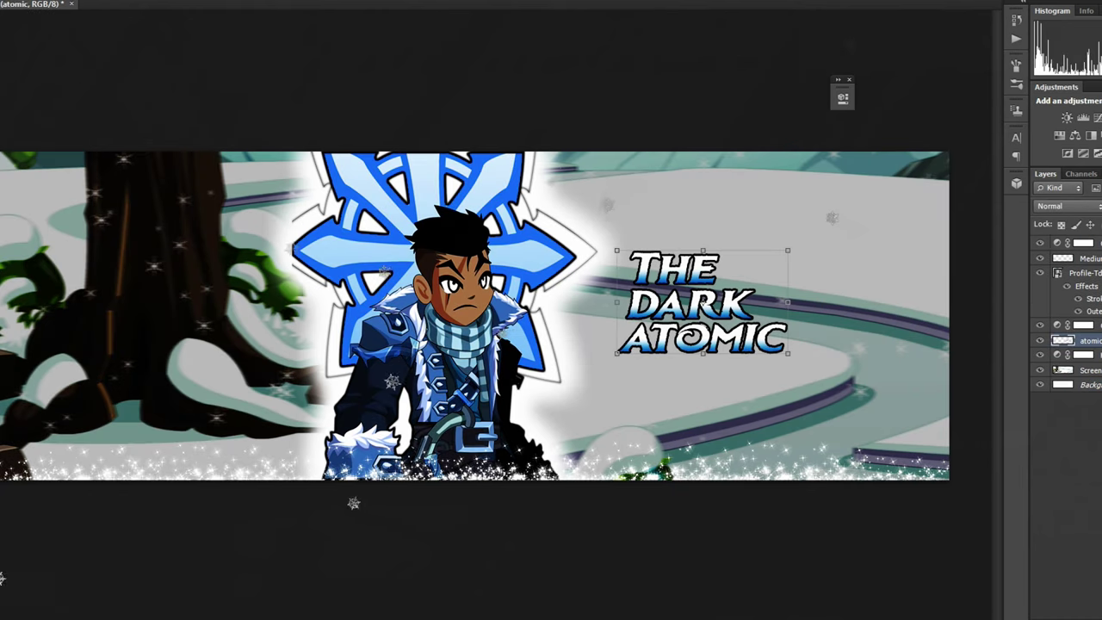
# Flatten the banner and turn the background into an editable layer
pyautogui.hotkey('ctrl', 't')
pyautogui.press('Return')
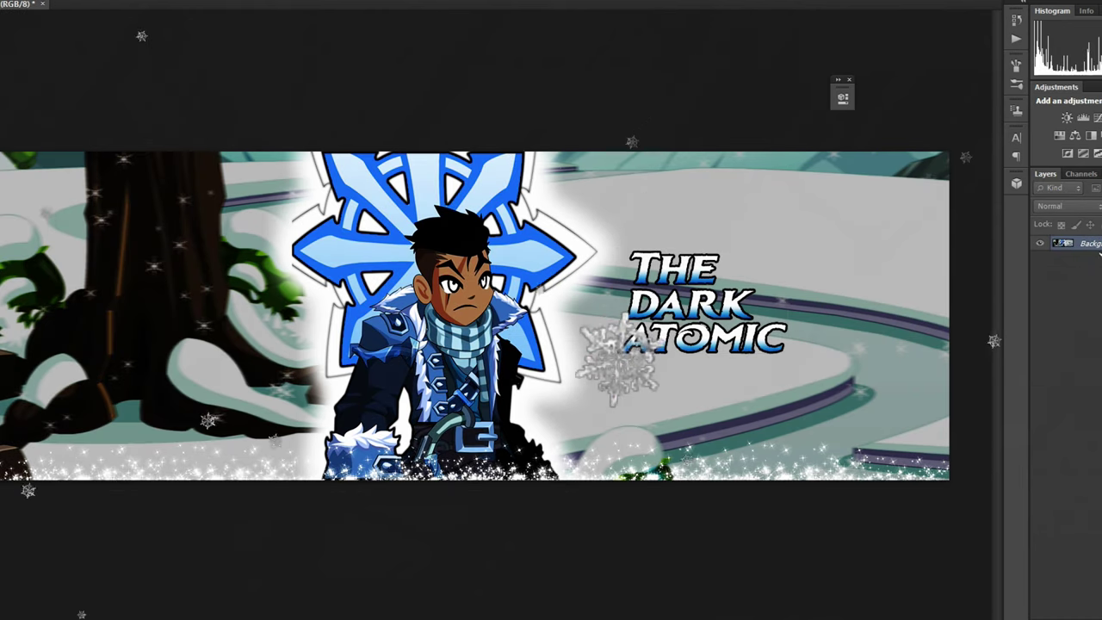
pyautogui.rightClick(1083, 250)
pyautogui.click(1027, 254)
pyautogui.click(659, 177)
pyautogui.doubleClick(1067, 243)
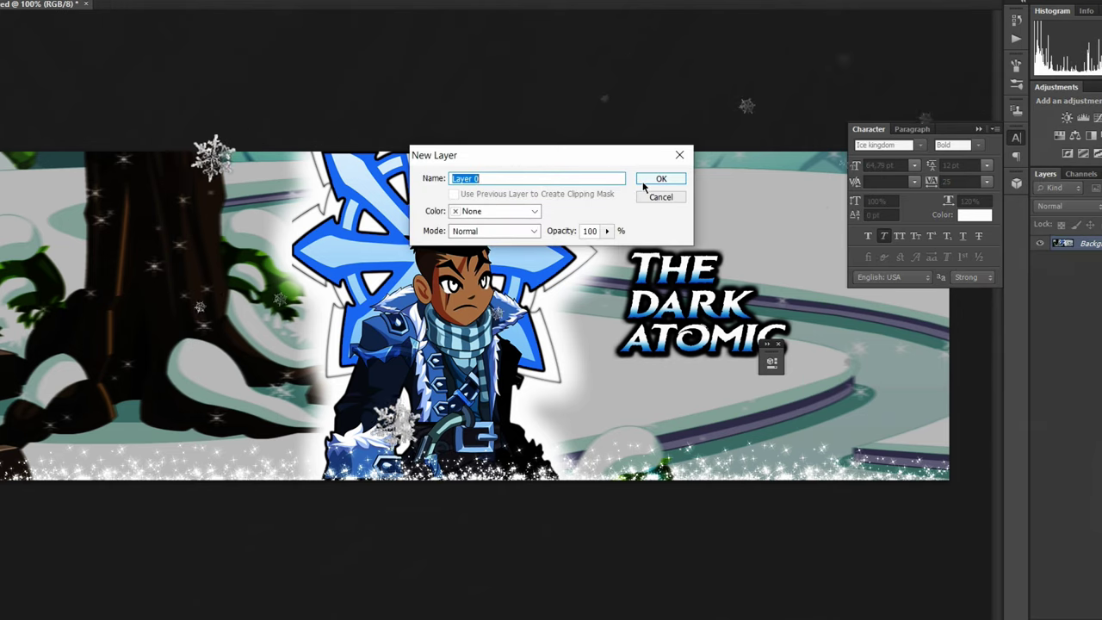
# Convert the background to Layer 0 and add a black stroke positioned inside the edge
pyautogui.click(660, 179)
pyautogui.rightClick(1067, 243)
pyautogui.click(919, 103)
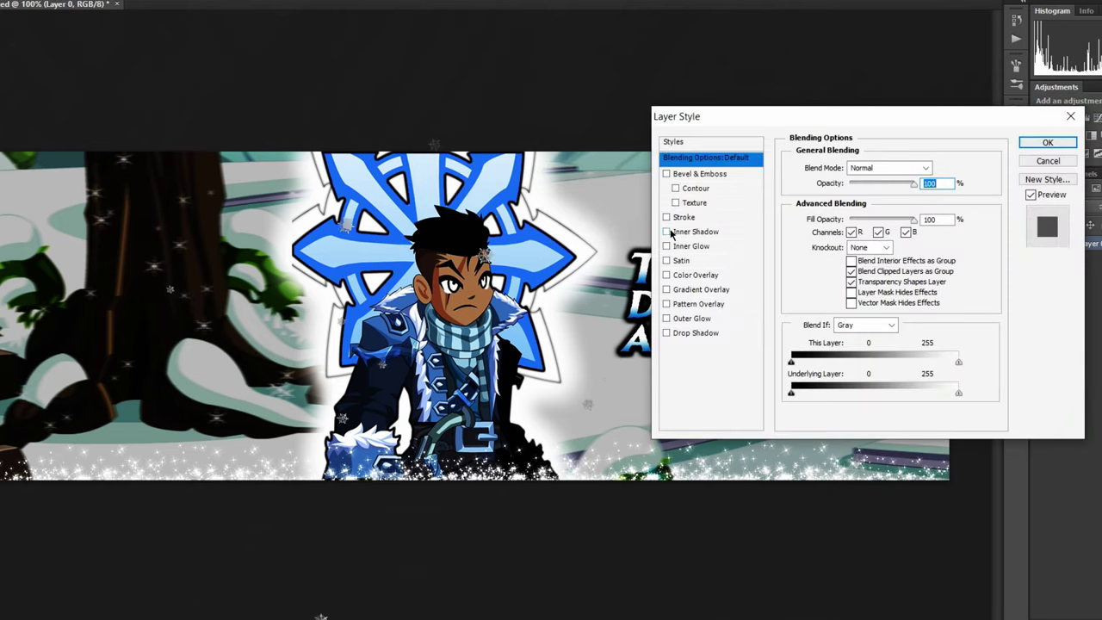
pyautogui.click(682, 217)
pyautogui.click(860, 181)
pyautogui.click(856, 200)
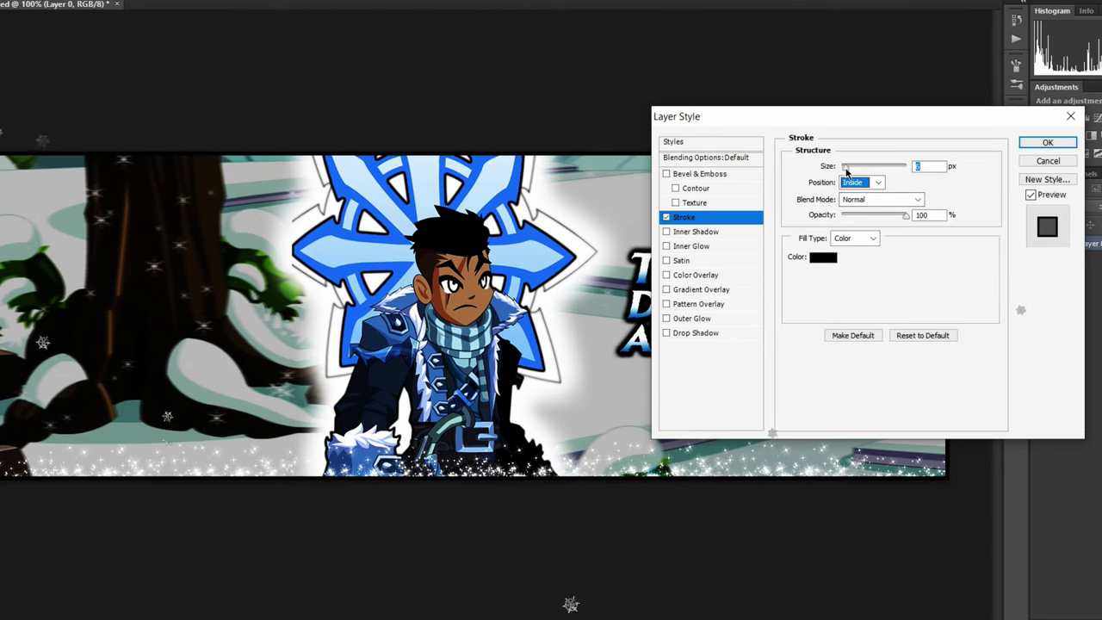
pyautogui.click(1064, 150)
# Export the banner with Save for Web and save it
pyautogui.hotkey('ctrl', 'alt', 'shift', 's')
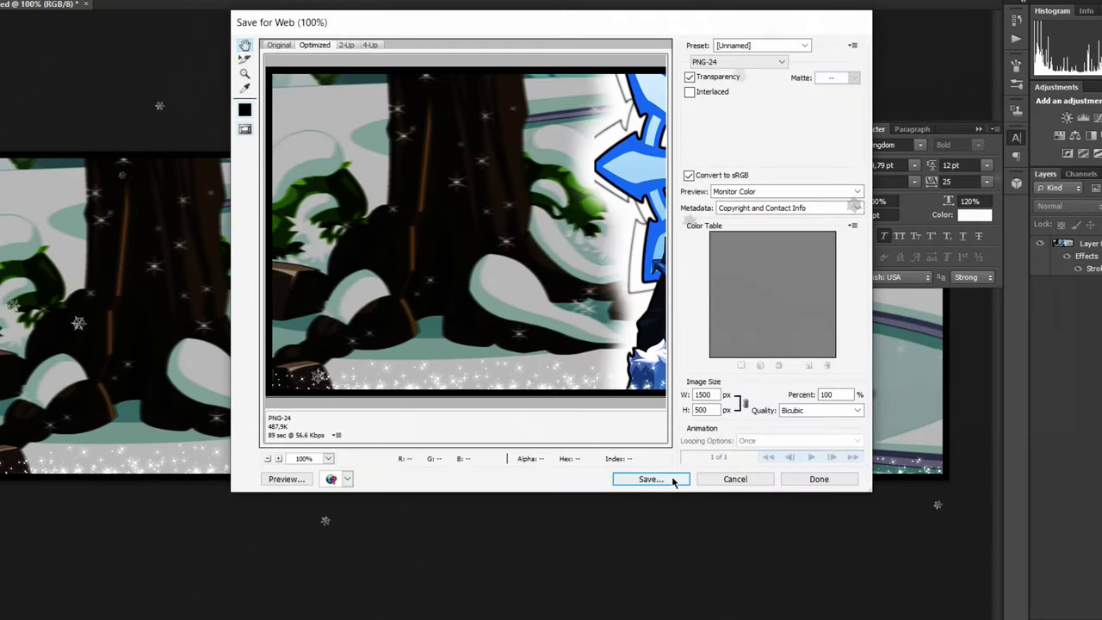
pyautogui.click(674, 482)
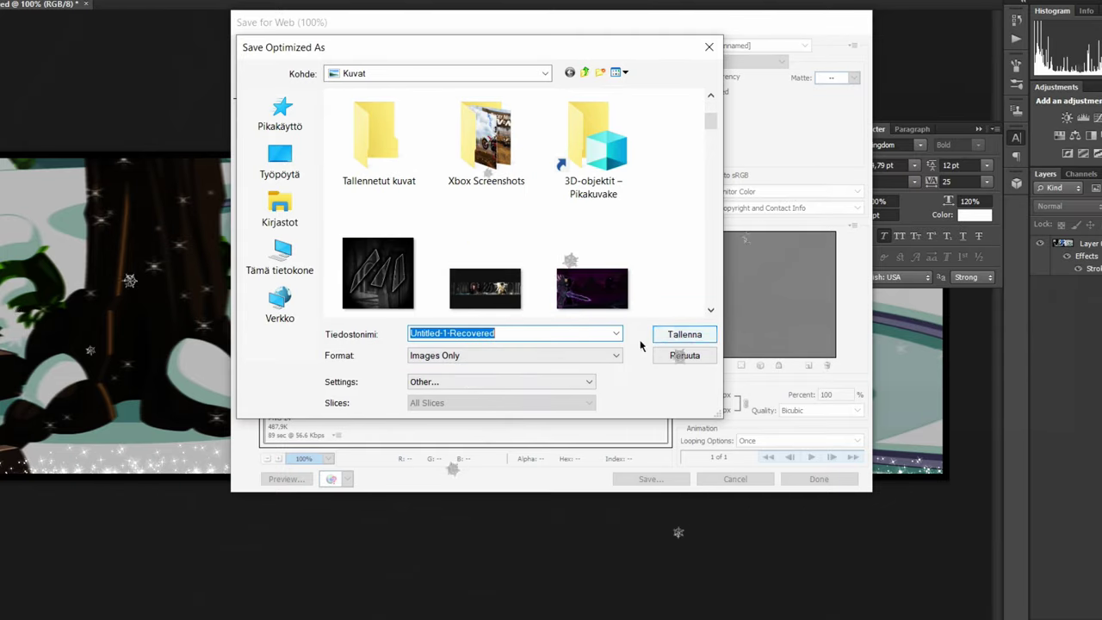
pyautogui.click(663, 333)
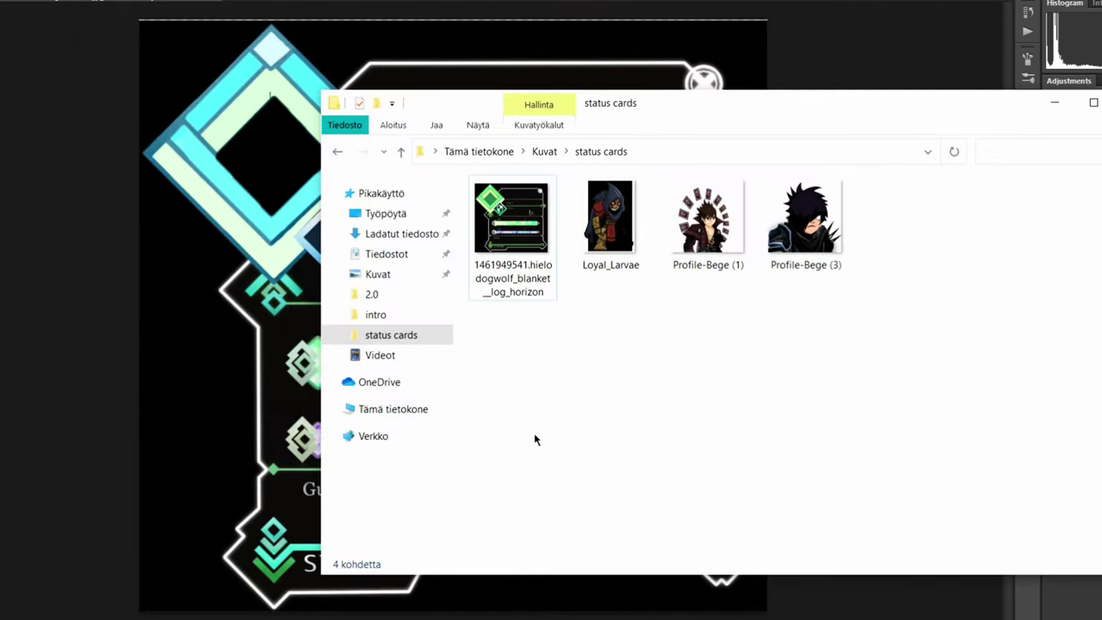
# Place the Profile-Bege (1) render, shrunk and moved over the top-left diamond
pyautogui.click(706, 233)
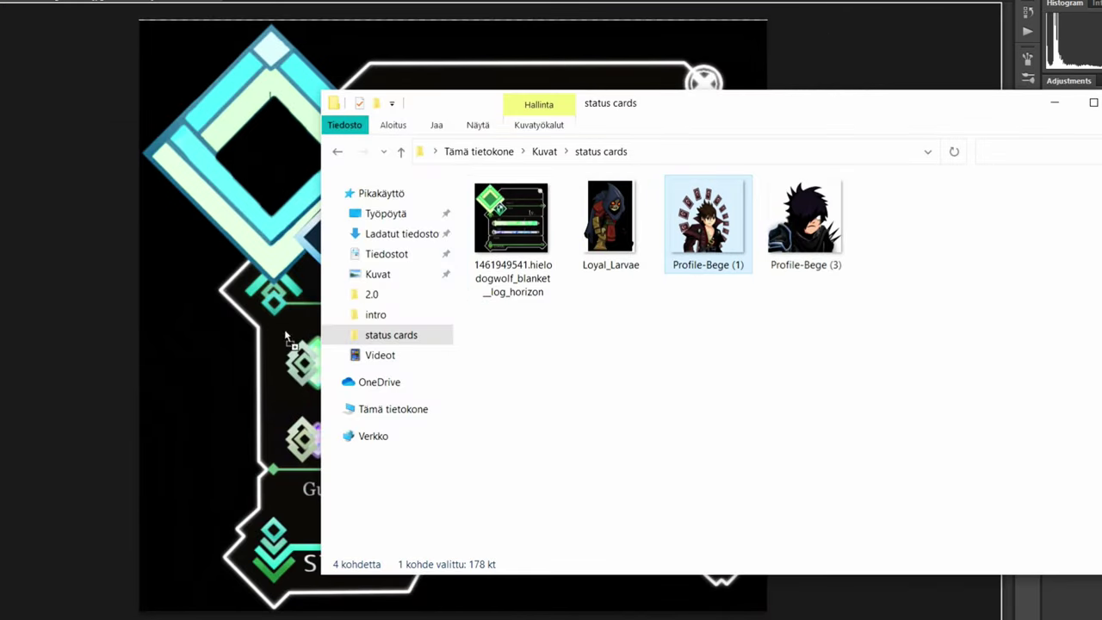
pyautogui.moveTo(706, 233); pyautogui.dragTo(425, 369)
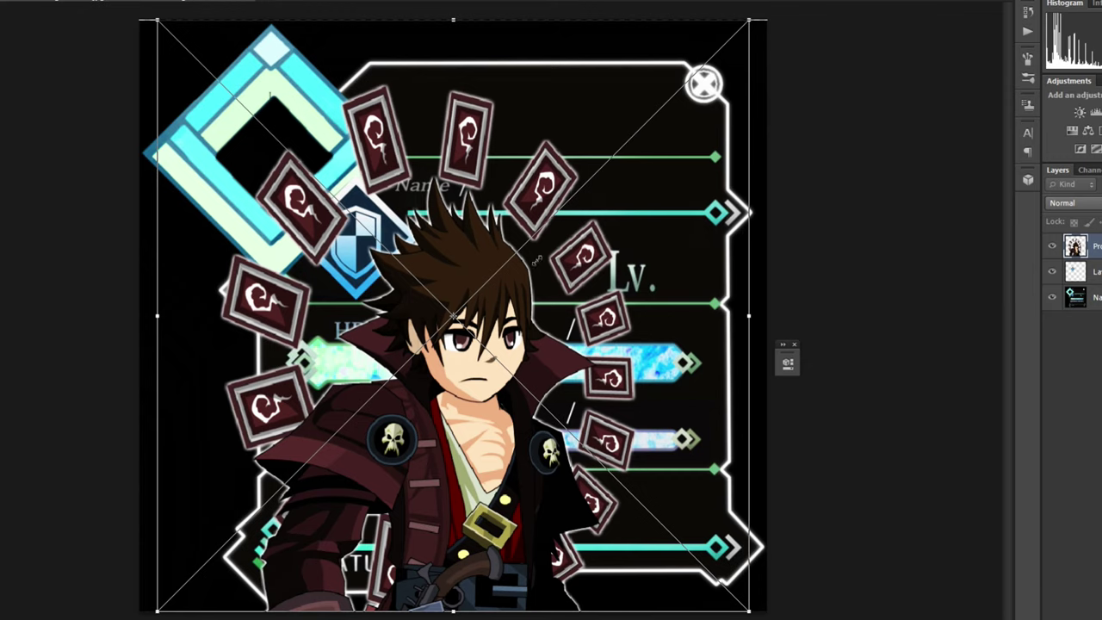
pyautogui.moveTo(749, 19); pyautogui.dragTo(465, 303)
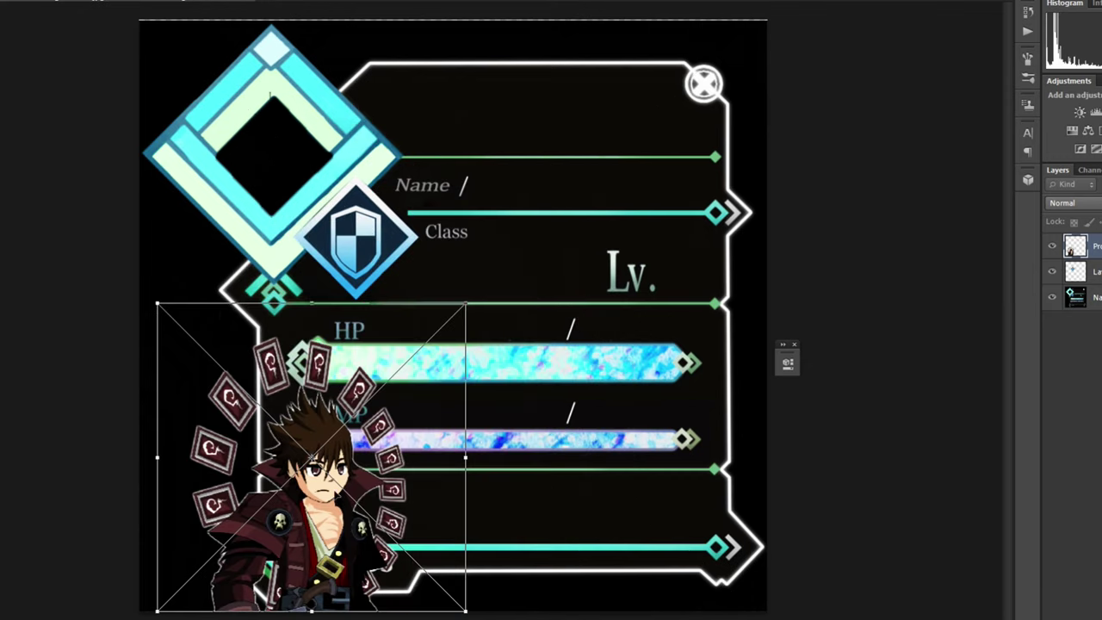
pyautogui.moveTo(322, 511); pyautogui.dragTo(284, 177)
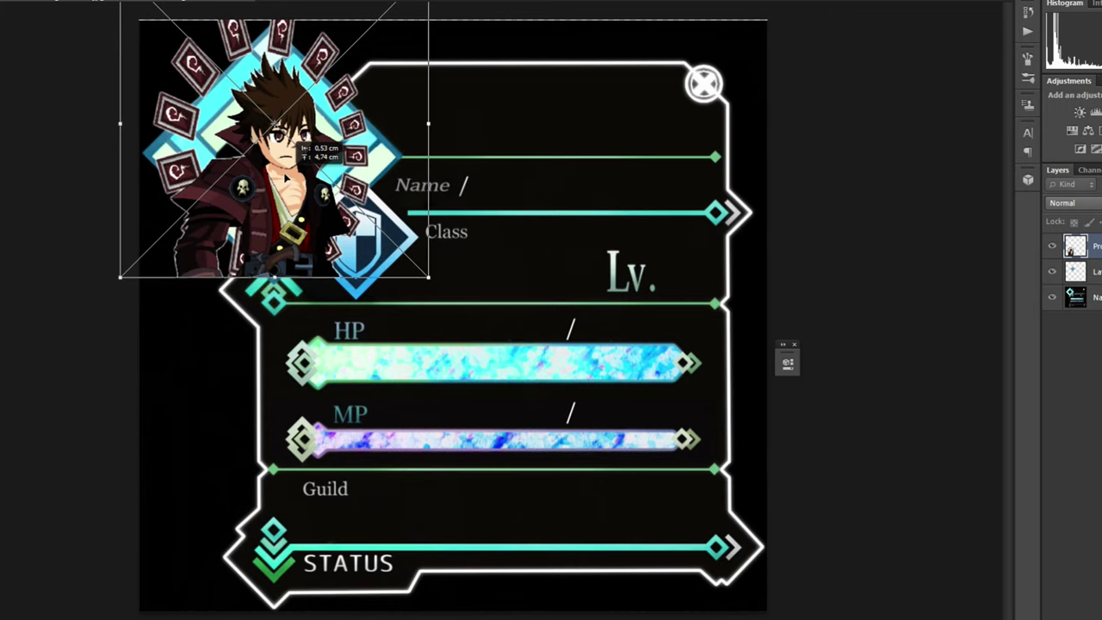
pyautogui.moveTo(284, 177); pyautogui.dragTo(284, 178)
pyautogui.scroll(3, 317, 76)
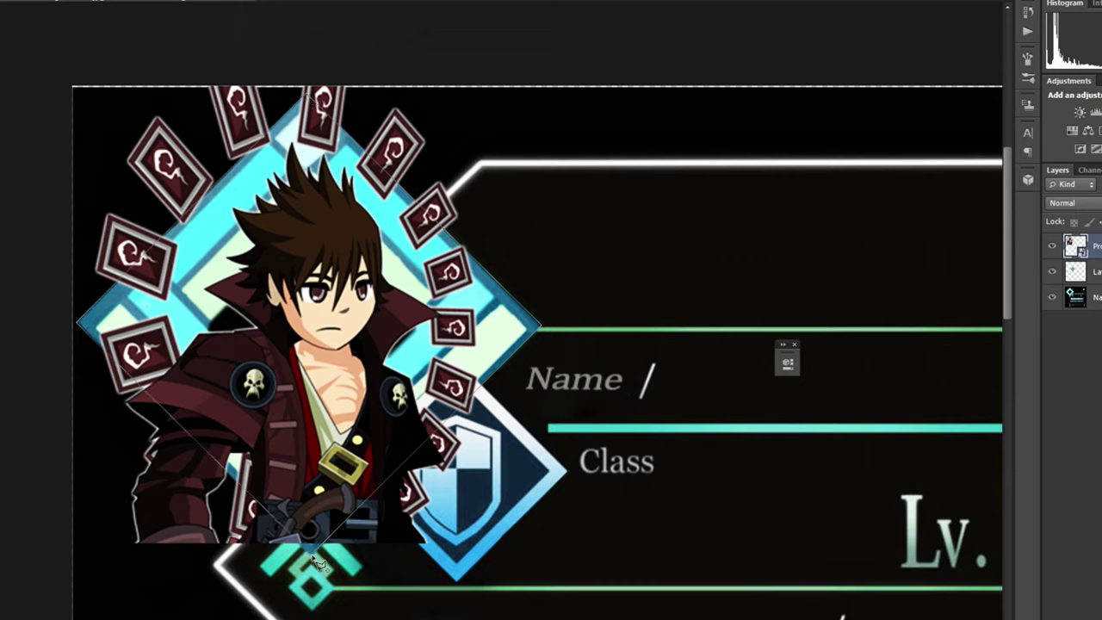
# Trim the portrait to a diamond selection and bring the shield emblem in front
pyautogui.click(305, 550)
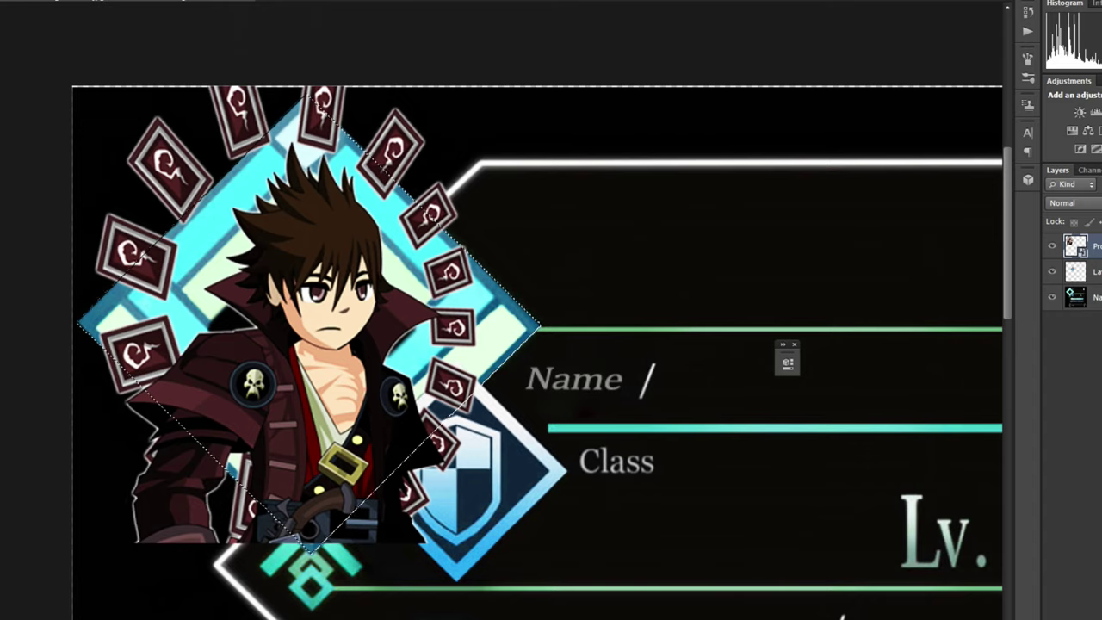
pyautogui.hotkey('ctrl', 'shift', 'i')
pyautogui.press('Delete')
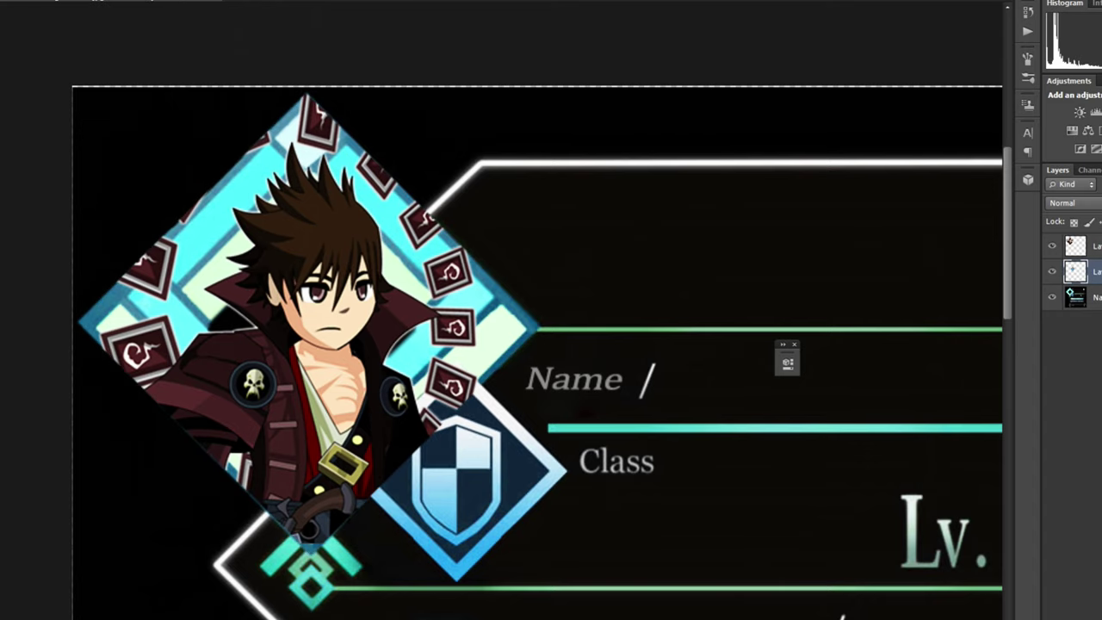
pyautogui.hotkey('ctrl', ']')
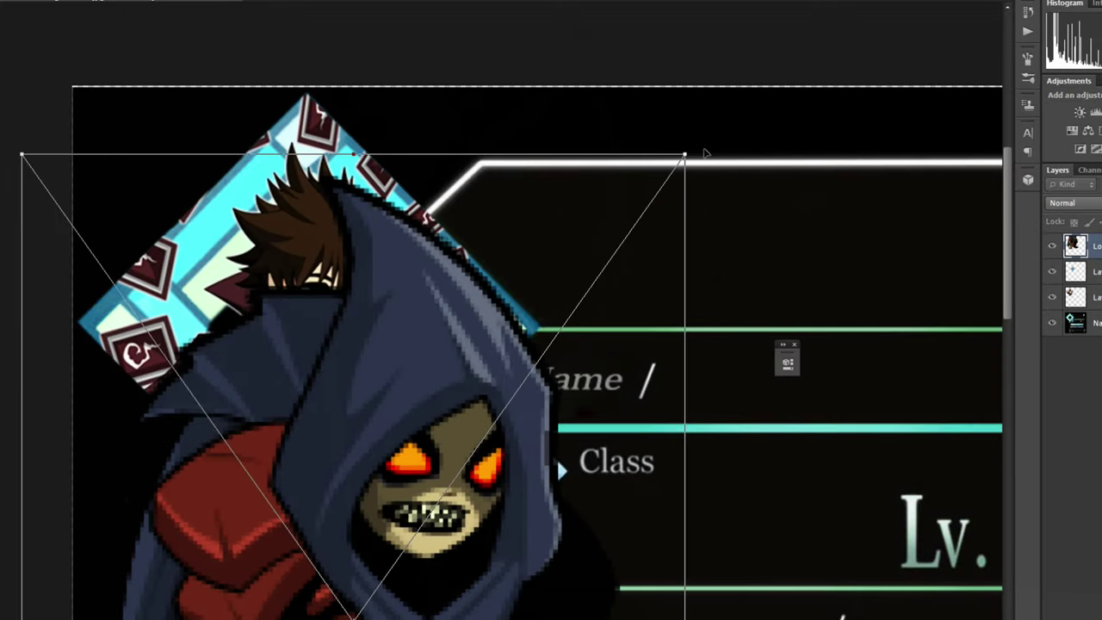
# Scale the hooded figure down and move it up onto the shield diamond
pyautogui.moveTo(685, 156); pyautogui.dragTo(683, 224)
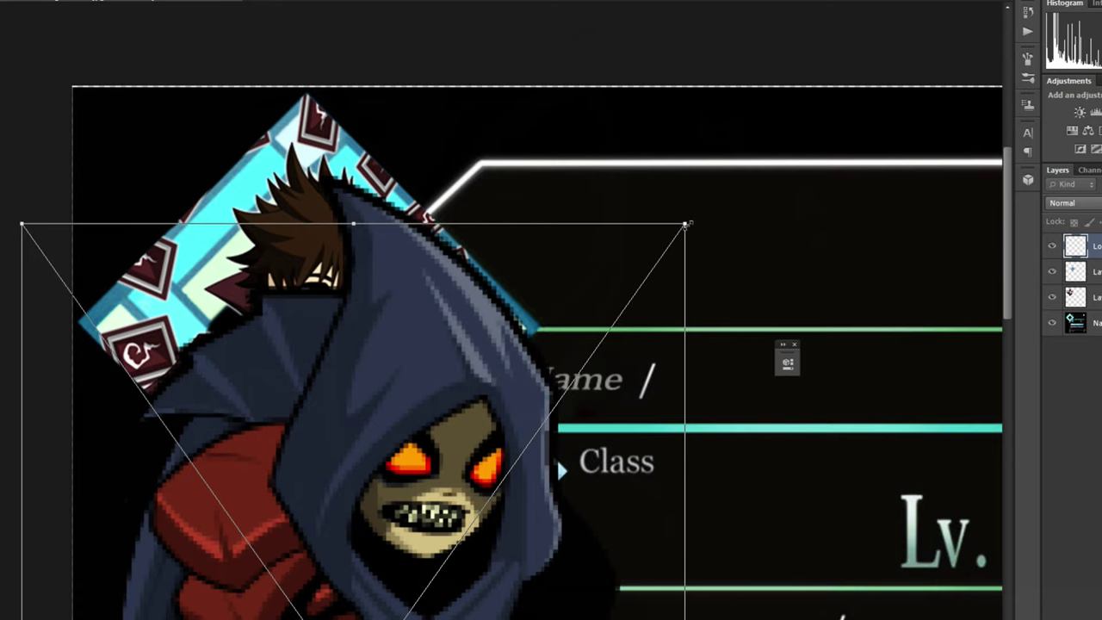
pyautogui.moveTo(412, 531); pyautogui.dragTo(290, 596)
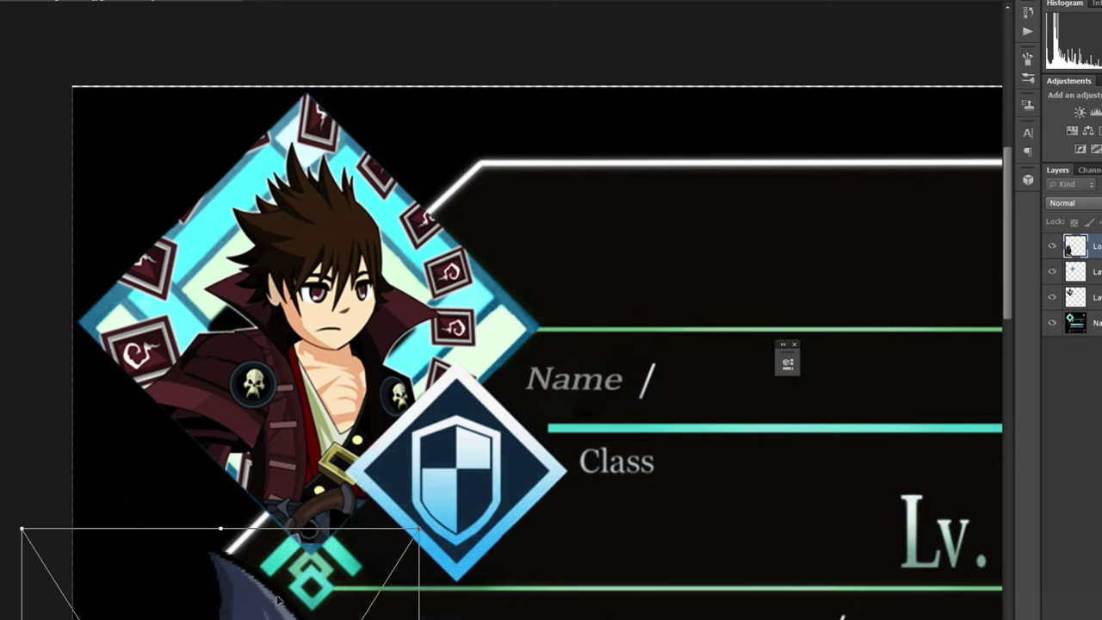
pyautogui.scroll(-2, 576, 425)
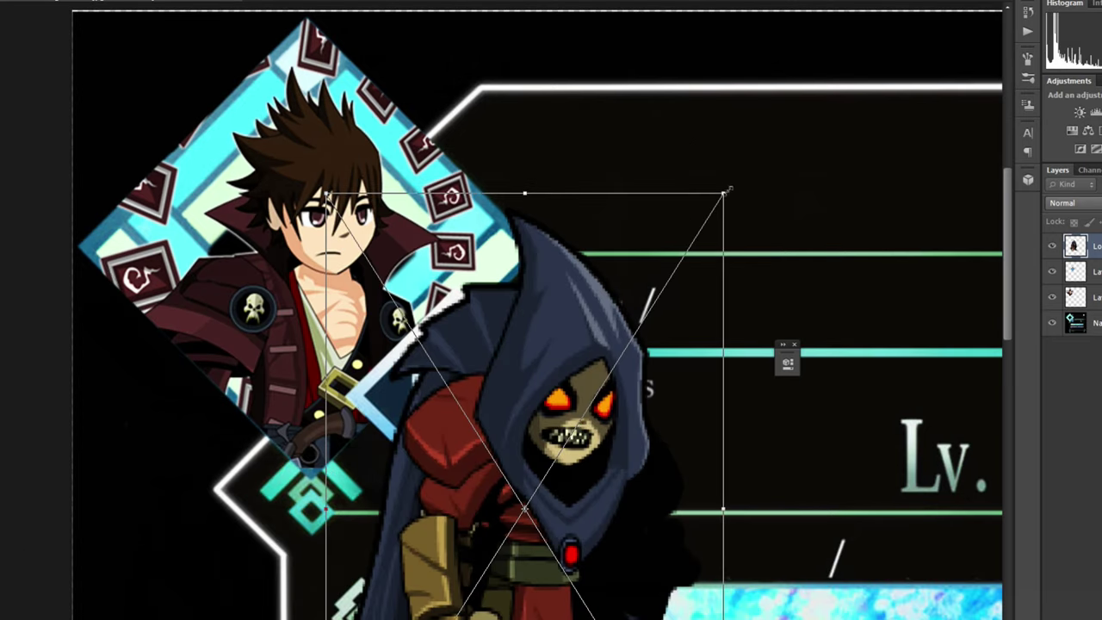
pyautogui.moveTo(723, 193); pyautogui.dragTo(589, 507)
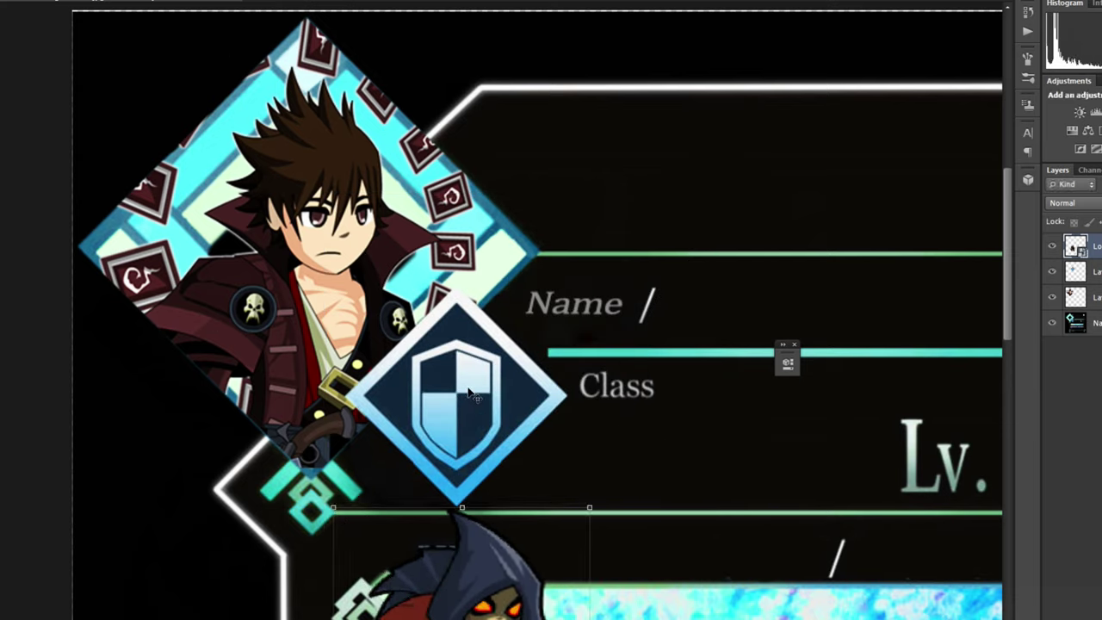
pyautogui.moveTo(464, 614); pyautogui.dragTo(460, 415)
pyautogui.moveTo(596, 287)
pyautogui.mouseDown()
pyautogui.moveTo(622, 302)
pyautogui.moveTo(627, 343)
pyautogui.mouseUp()
pyautogui.hotkey('ctrl', 'z')
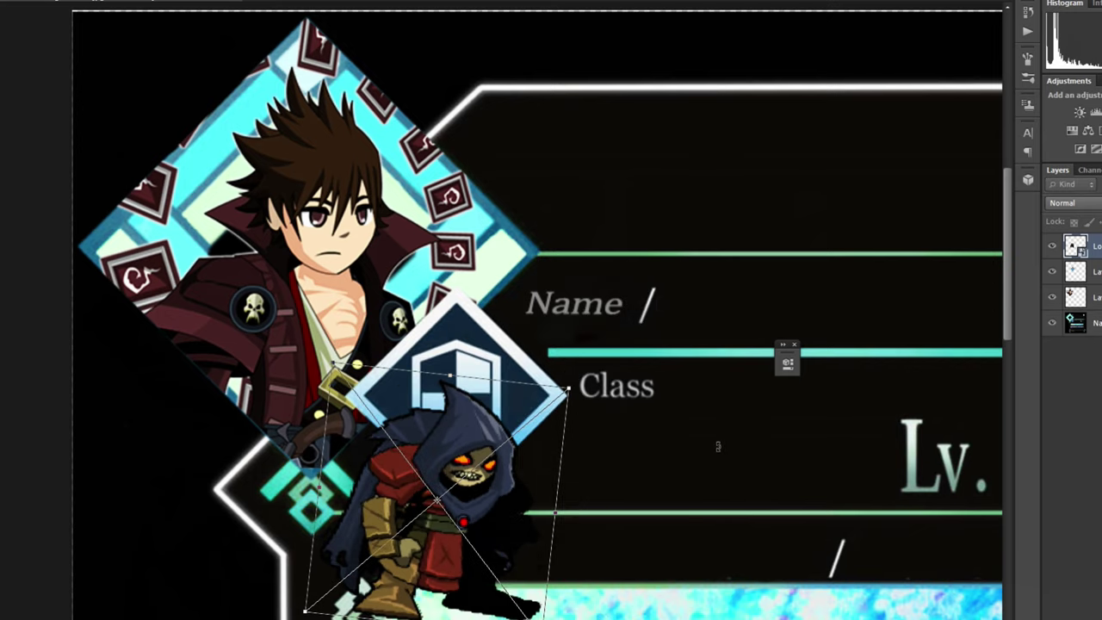
pyautogui.press('Escape')
pyautogui.moveTo(478, 415); pyautogui.dragTo(491, 344)
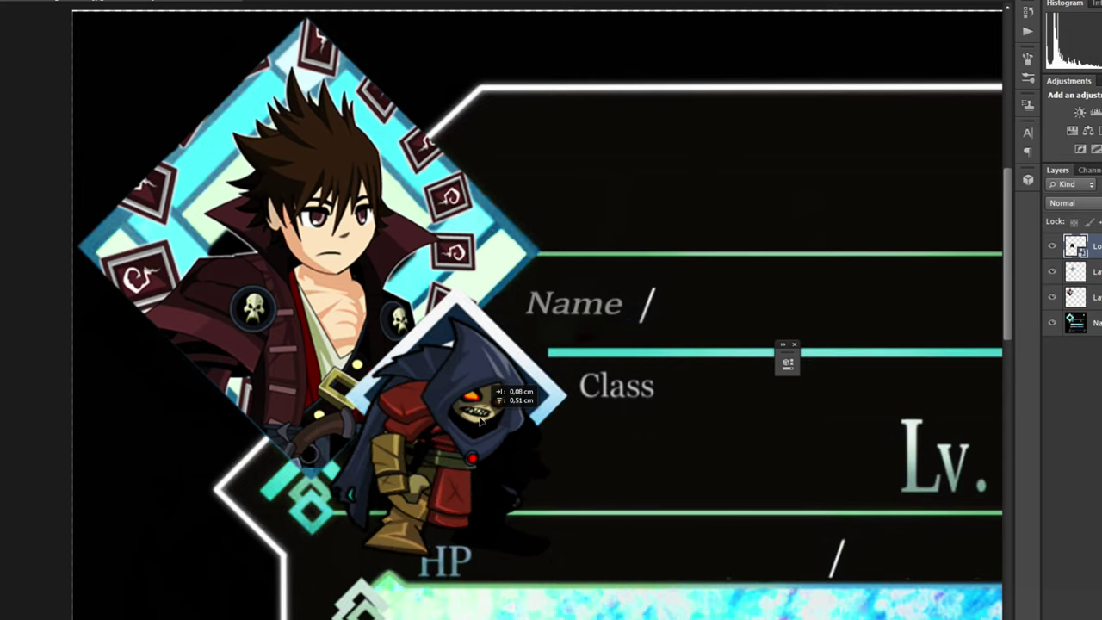
# Fine-tune the hooded figure's position over the shield diamond and commit it
pyautogui.hotkey('ctrl', 't')
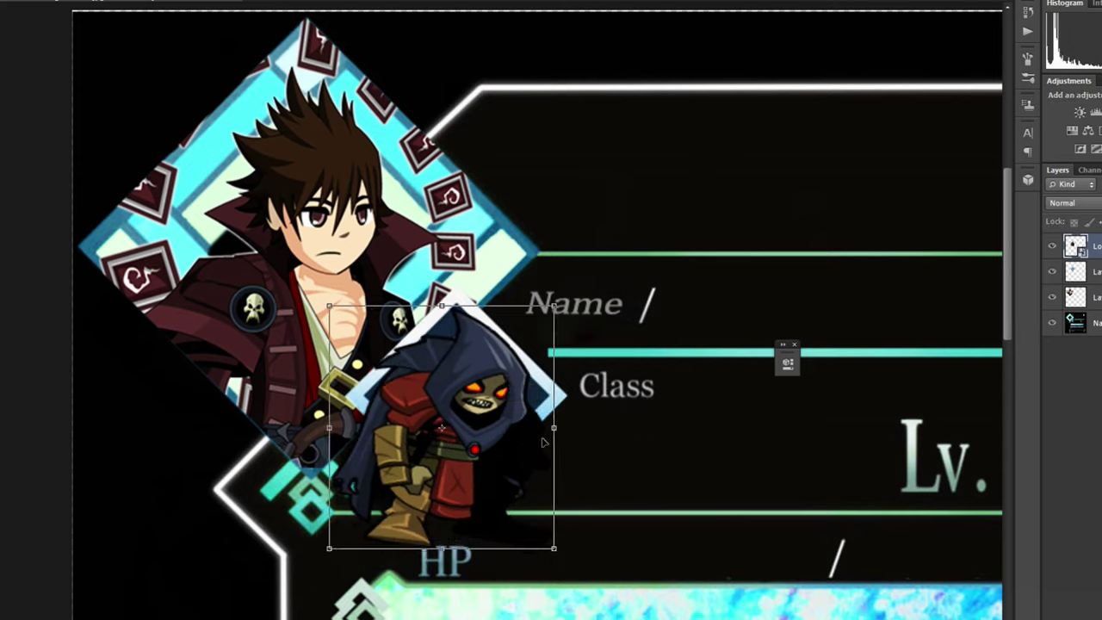
pyautogui.moveTo(554, 428); pyautogui.dragTo(555, 426)
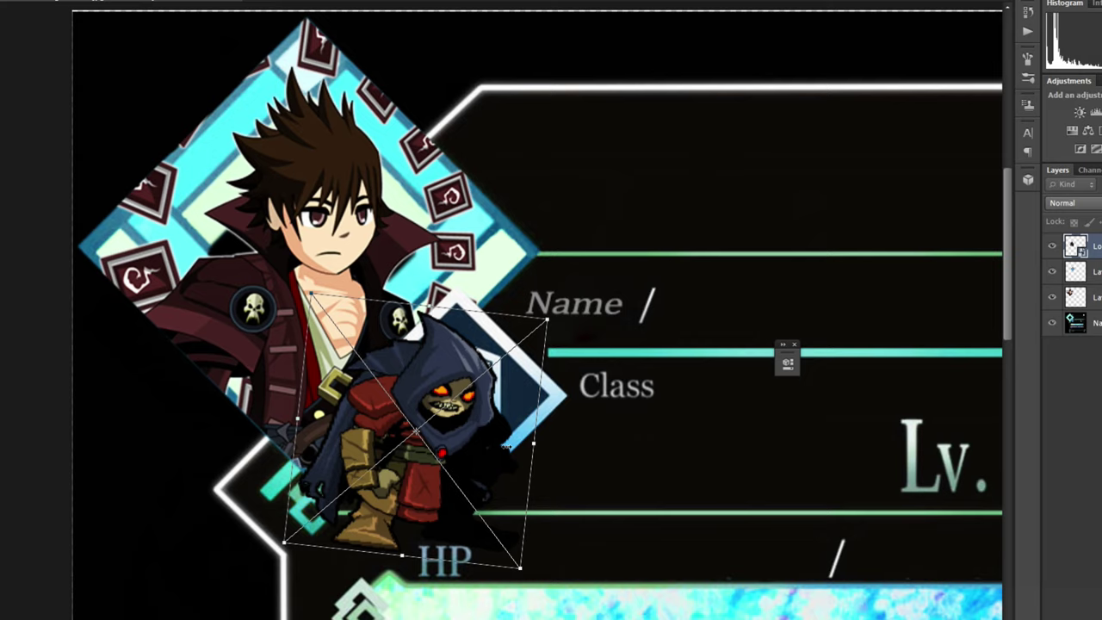
pyautogui.press('Escape')
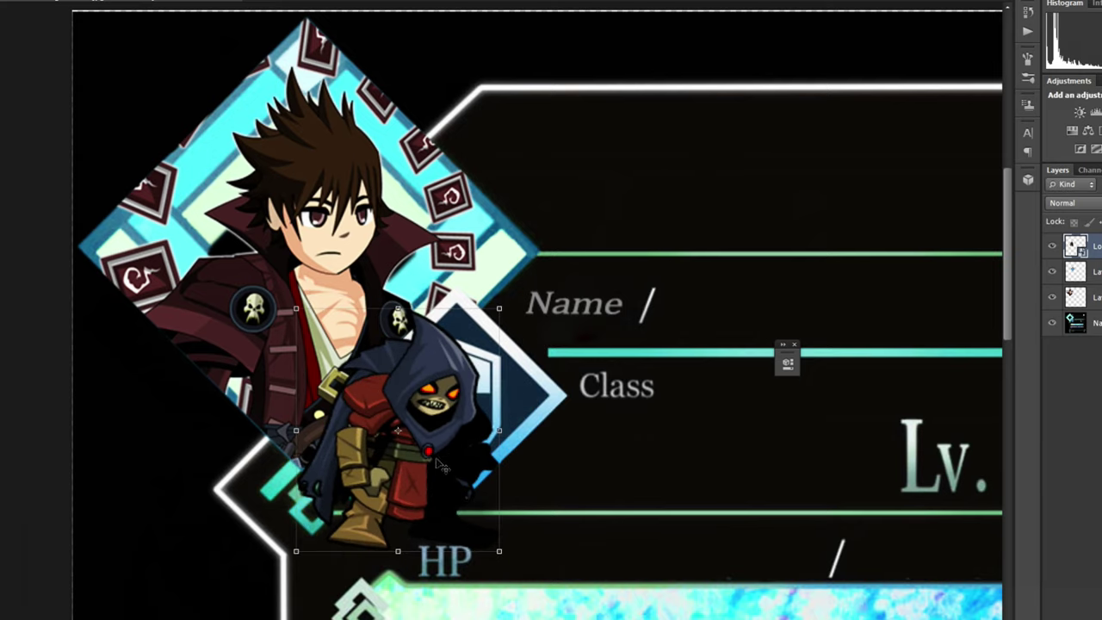
pyautogui.moveTo(477, 456); pyautogui.dragTo(469, 464)
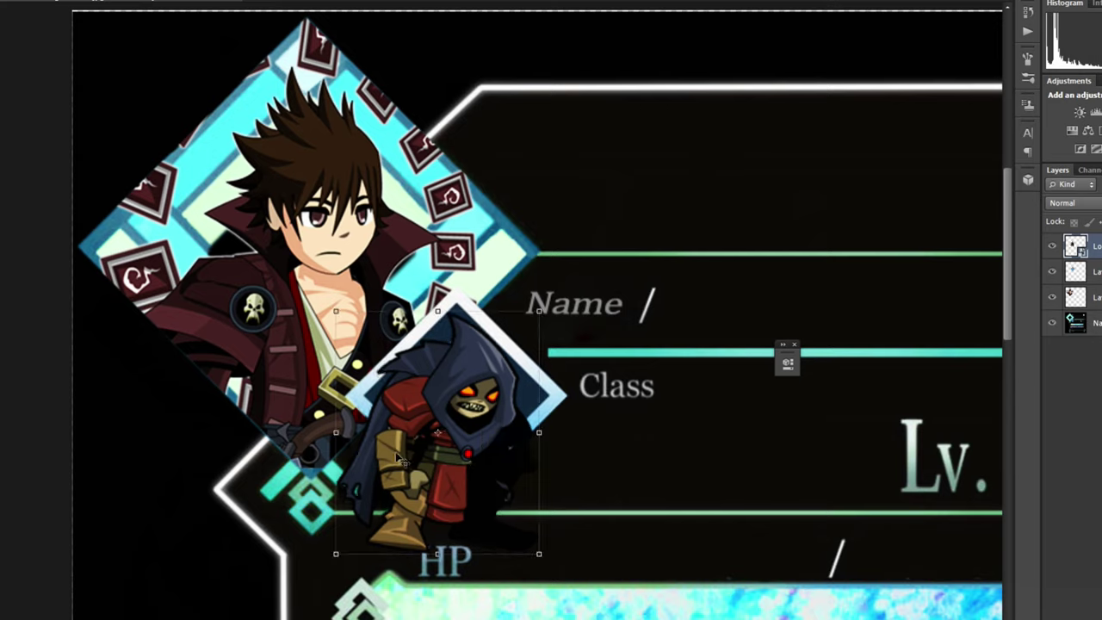
pyautogui.press('Return')
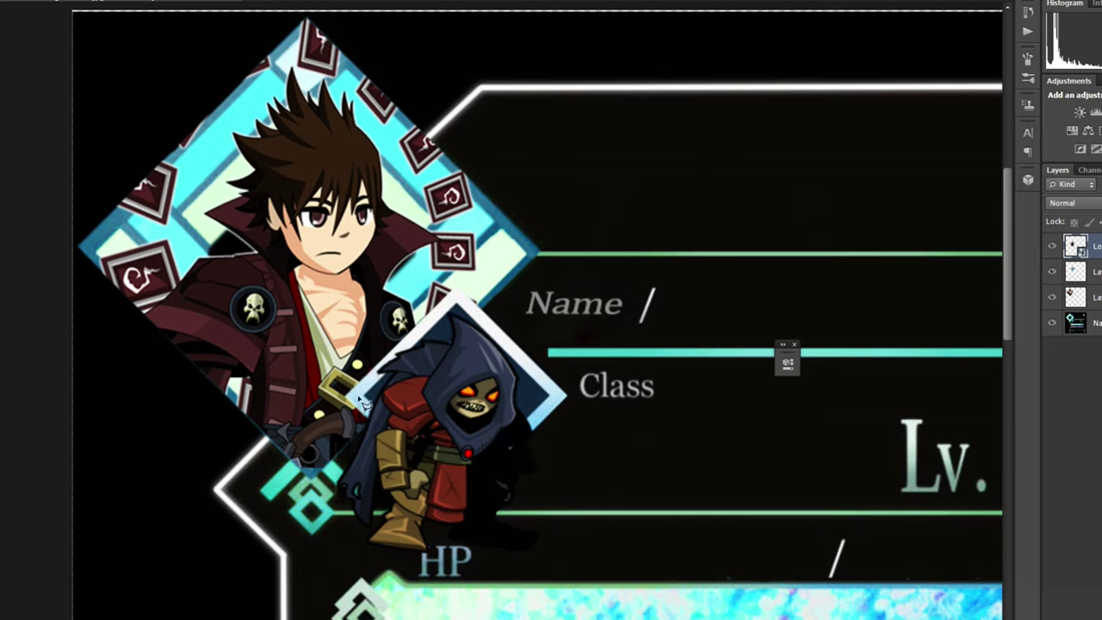
# Clip the hooded figure into the shield diamond and start the 'Character' heading
pyautogui.click(1052, 271)
pyautogui.click(1052, 246)
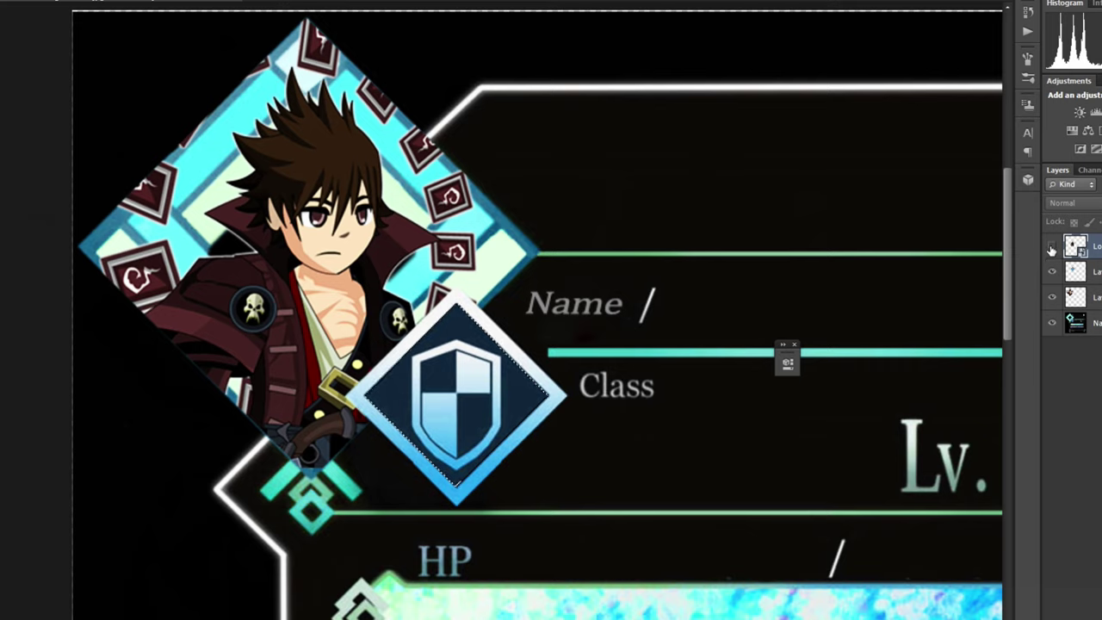
pyautogui.click(1052, 247)
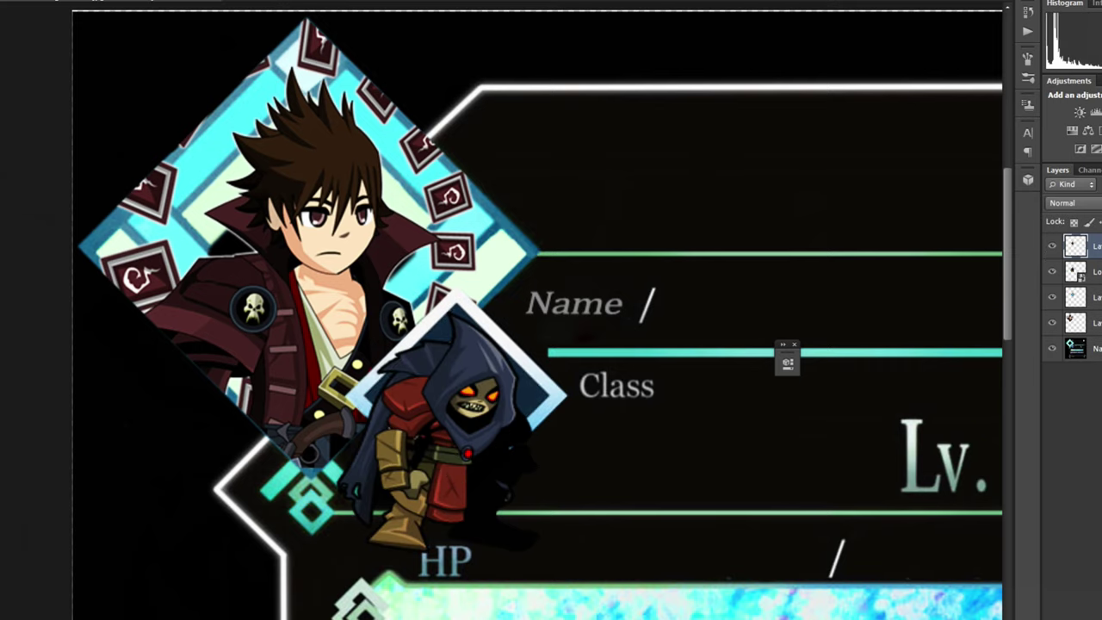
pyautogui.hotkey('ctrl', '[')
pyautogui.hscroll(5, 460, 538)
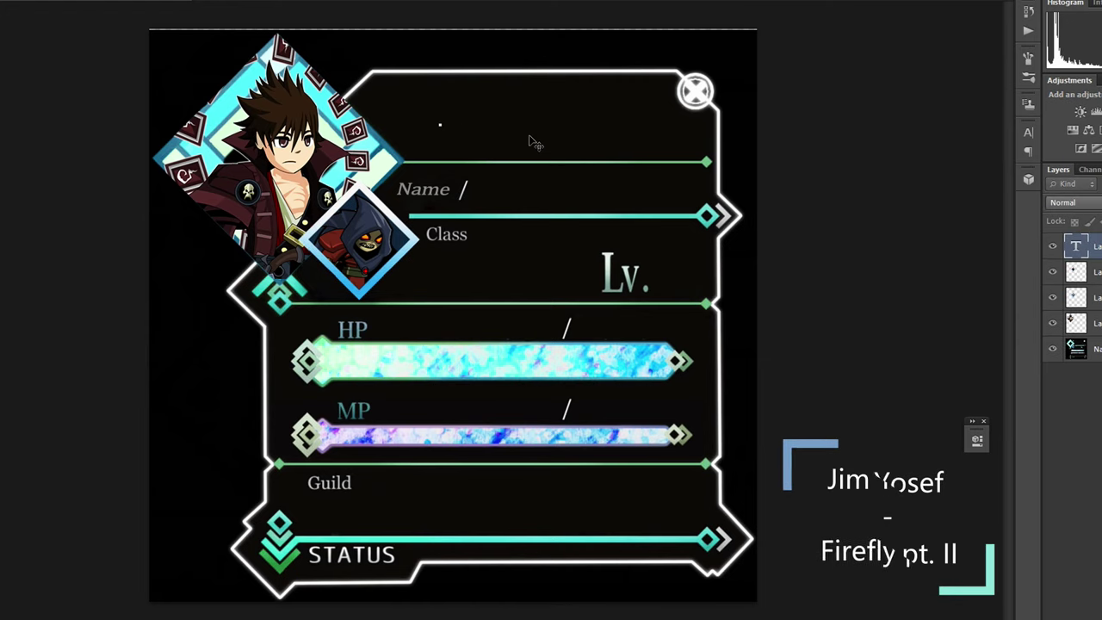
pyautogui.write('Character')
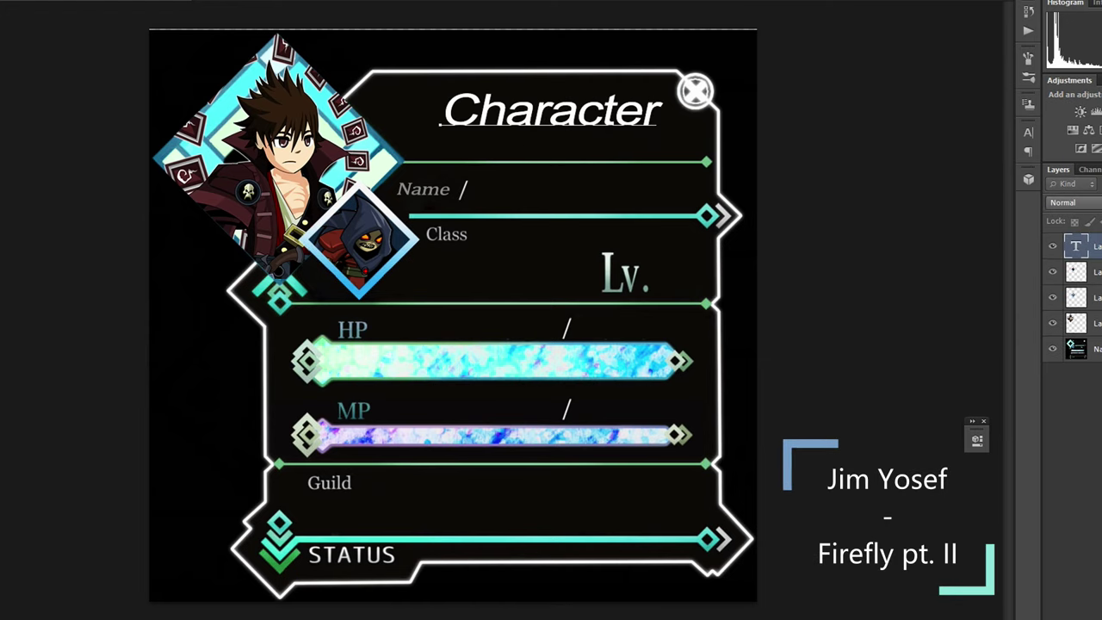
# Commit the Character title, move it to the top and enlarge it
pyautogui.hotkey('ctrl', 'Return')
pyautogui.moveTo(550, 110); pyautogui.dragTo(528, 121)
pyautogui.moveTo(638, 104); pyautogui.dragTo(678, 94)
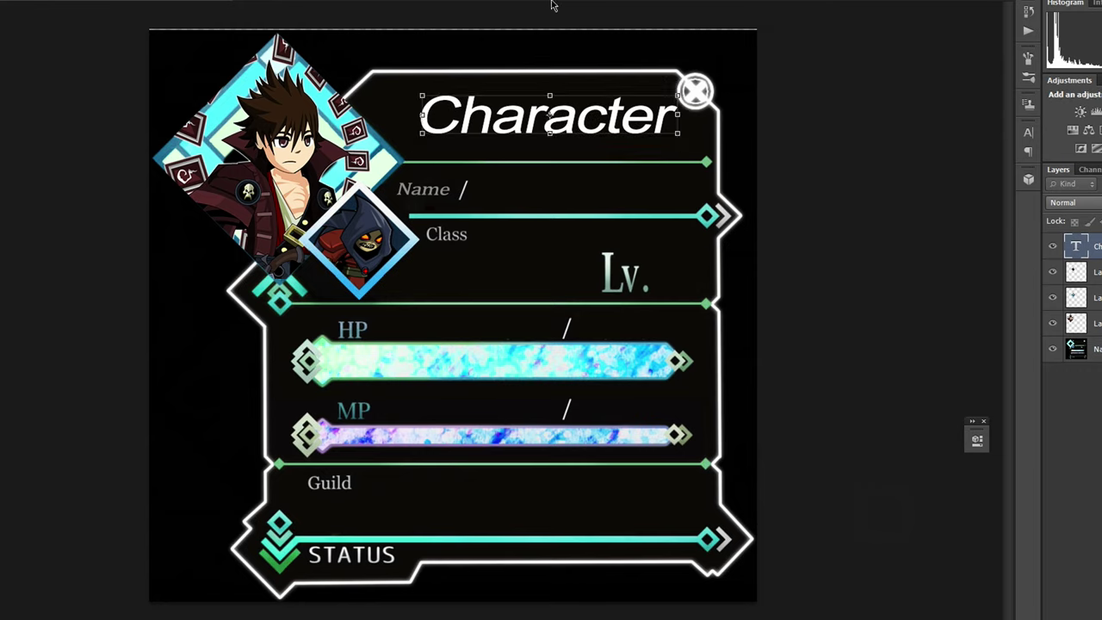
# Add the name 'Bege' as text and position it beside Name /
pyautogui.click(513, 190)
pyautogui.write('Bege')
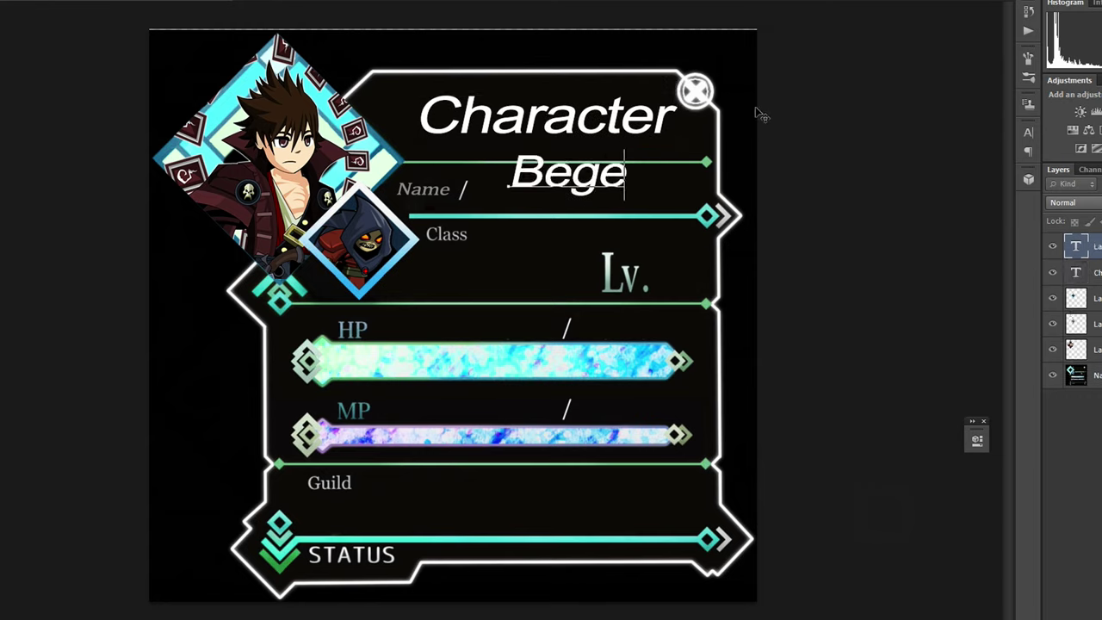
pyautogui.hotkey('ctrl', 'Return')
pyautogui.moveTo(596, 178)
pyautogui.mouseDown()
pyautogui.moveTo(570, 189)
pyautogui.moveTo(582, 159)
pyautogui.mouseUp()
pyautogui.click(1073, 427)
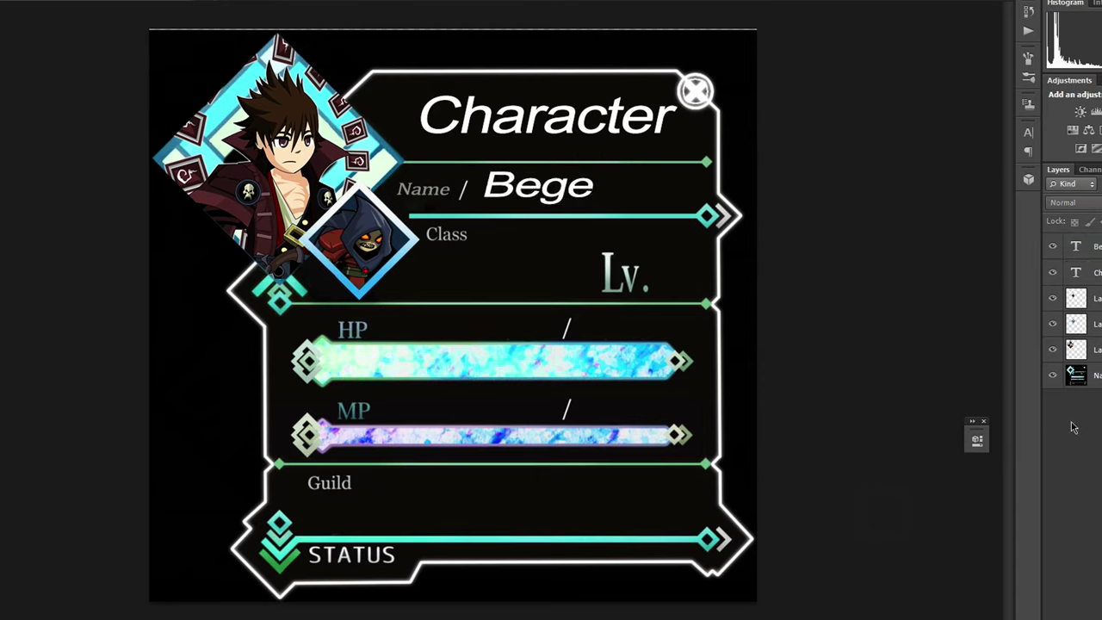
pyautogui.moveTo(552, 185); pyautogui.dragTo(542, 182)
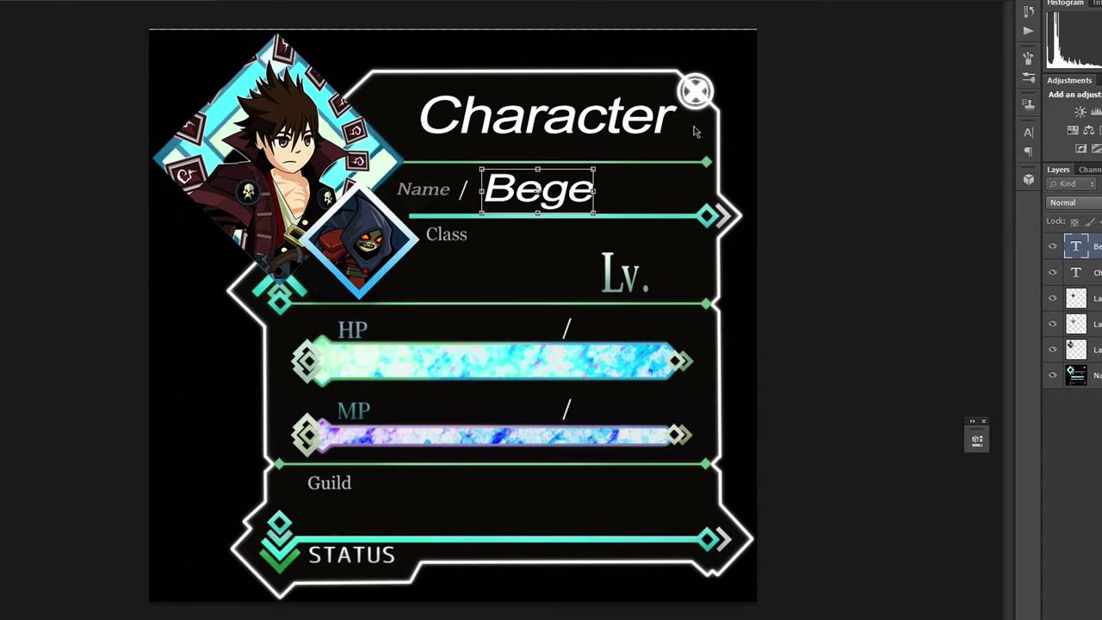
pyautogui.click(606, 433)
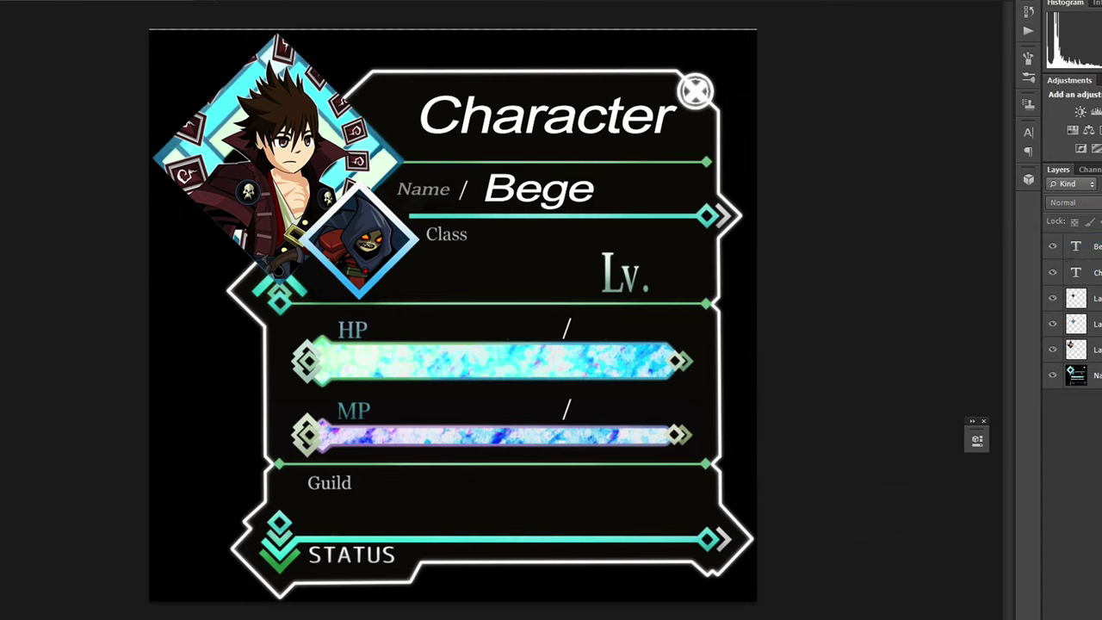
# Add 'Void Highlord' as text and place it under Class
pyautogui.click(423, 272)
pyautogui.write('Void')
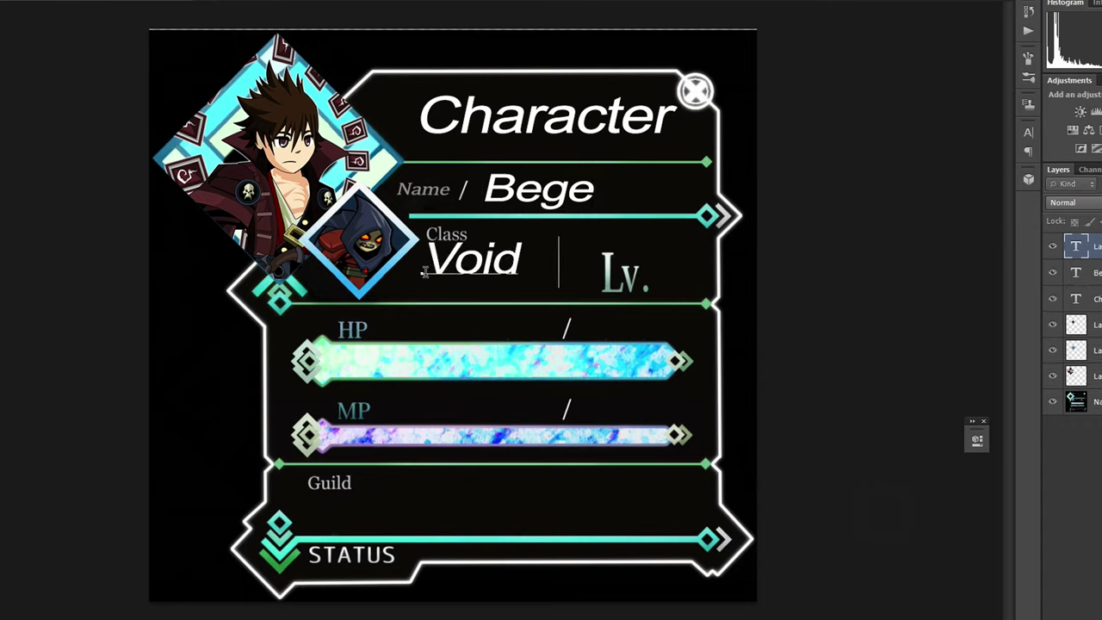
pyautogui.write(' high')
pyautogui.press('BackSpace')
pyautogui.press('BackSpace')
pyautogui.press('BackSpace')
pyautogui.write('Hi')
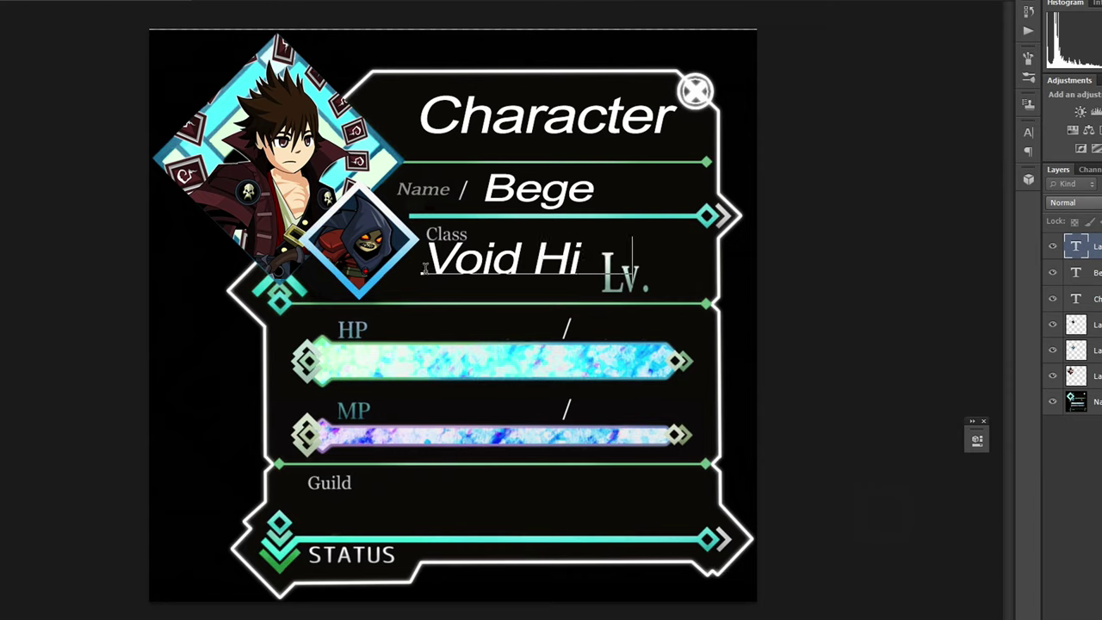
pyautogui.write('ghlord')
pyautogui.hotkey('ctrl', 'Return')
pyautogui.moveTo(717, 246)
pyautogui.mouseDown()
pyautogui.moveTo(522, 256)
pyautogui.moveTo(561, 273)
pyautogui.mouseUp()
pyautogui.press('Return')
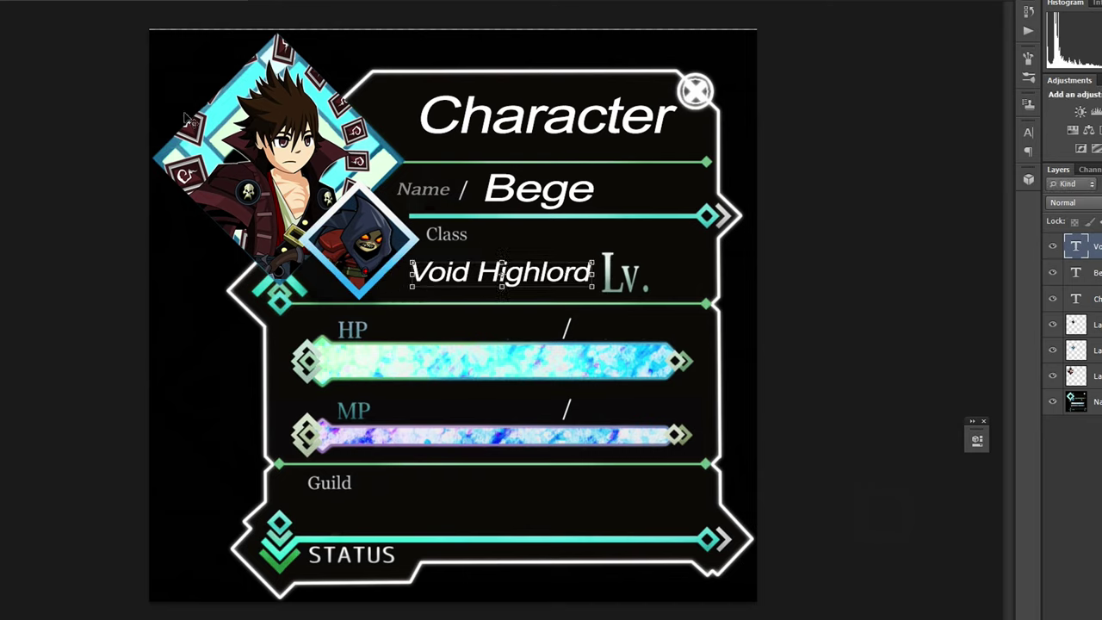
# Add the level '100' right after Lv. and shrink it slightly to fit
pyautogui.click(663, 276)
pyautogui.write('100')
pyautogui.hotkey('ctrl', 'Return')
pyautogui.moveTo(698, 275)
pyautogui.mouseDown()
pyautogui.moveTo(679, 281)
pyautogui.moveTo(694, 284)
pyautogui.mouseUp()
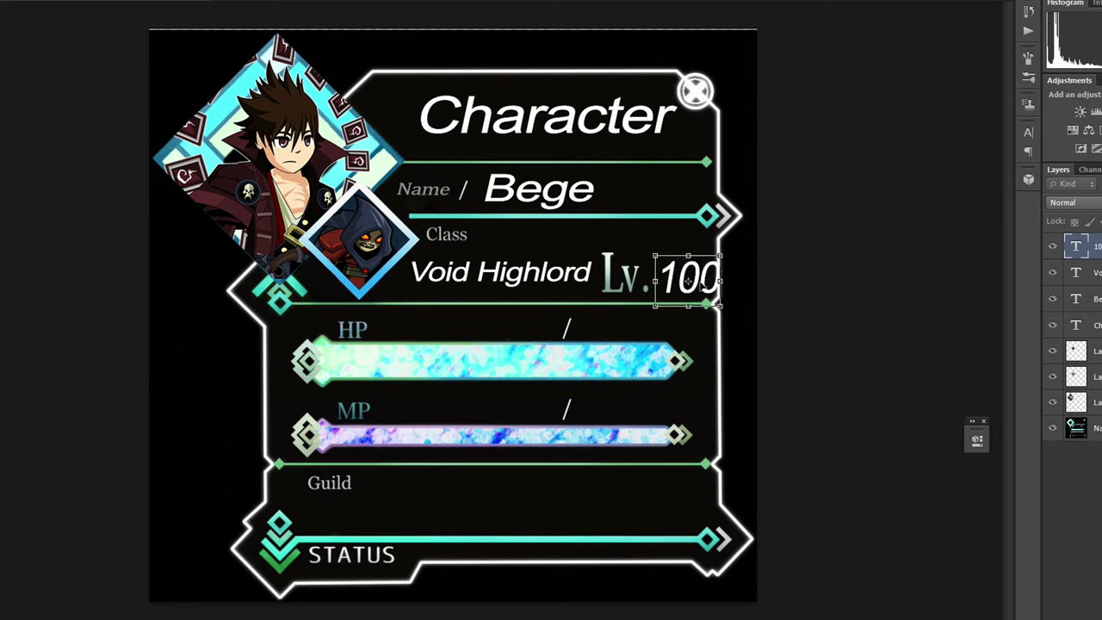
pyautogui.click(1047, 504)
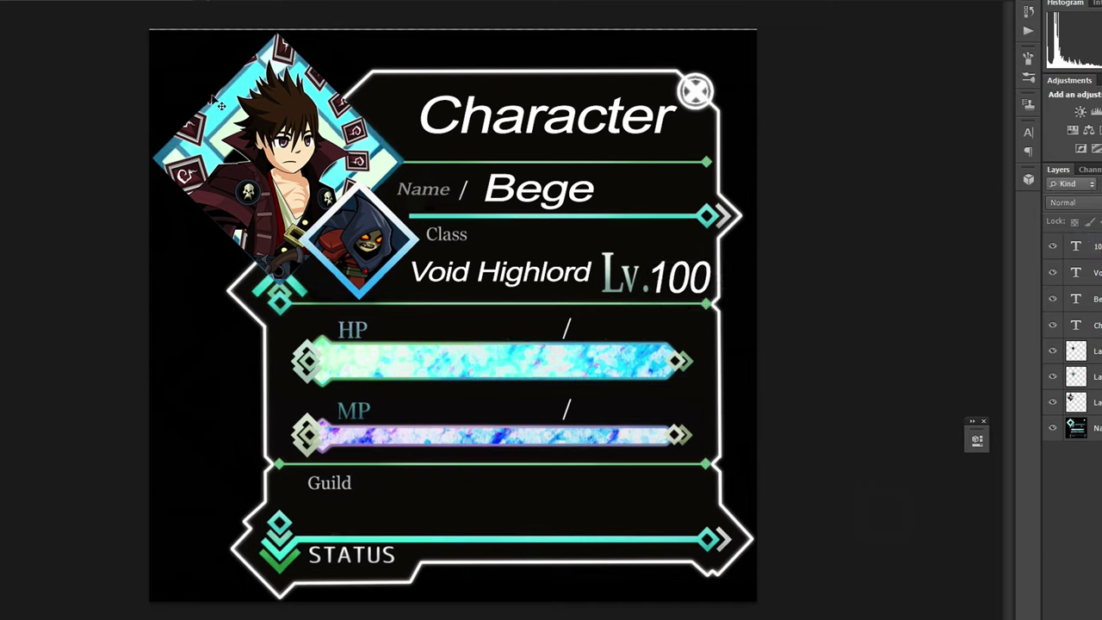
pyautogui.moveTo(688, 277); pyautogui.dragTo(649, 263)
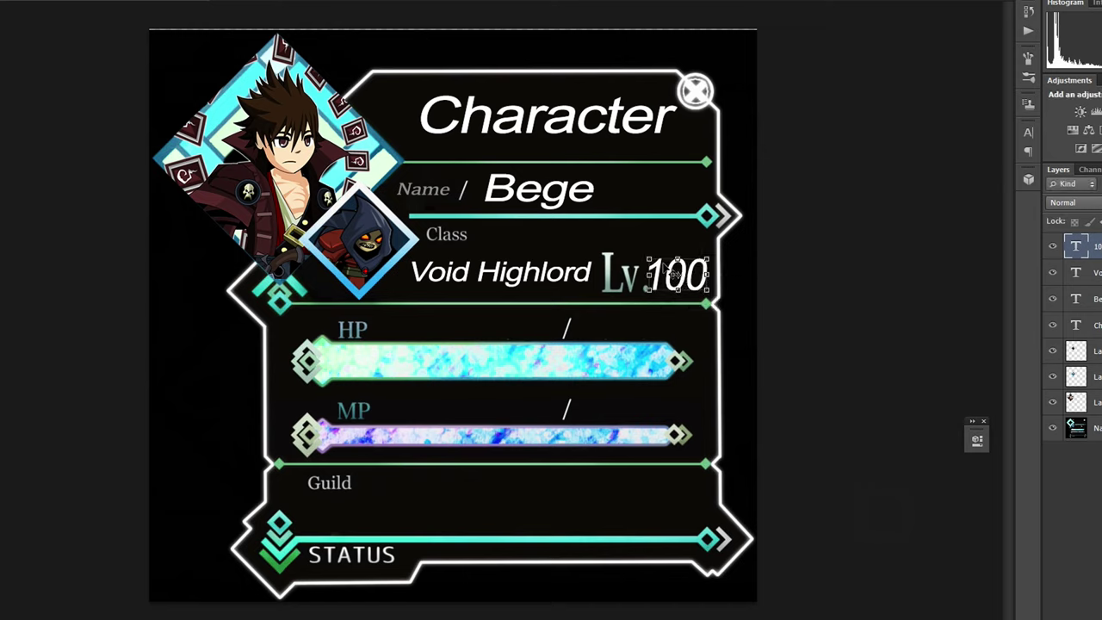
pyautogui.moveTo(650, 263); pyautogui.dragTo(708, 291)
pyautogui.click(1046, 503)
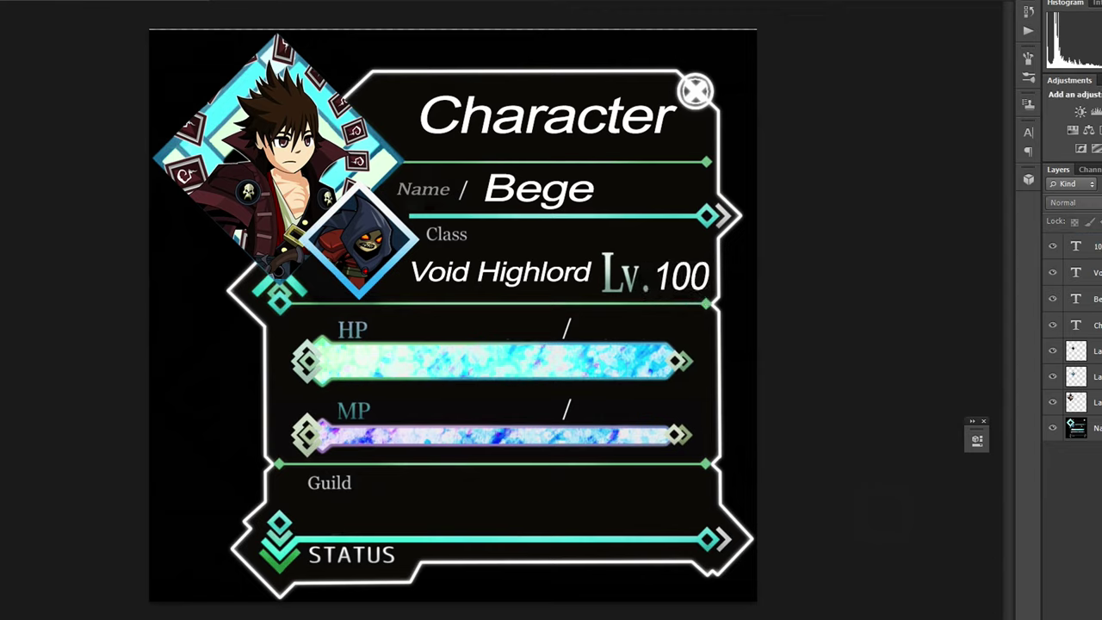
# Type 3950 beside the HP slash, narrow it to fit, and duplicate it
pyautogui.click(508, 332)
pyautogui.write('3950')
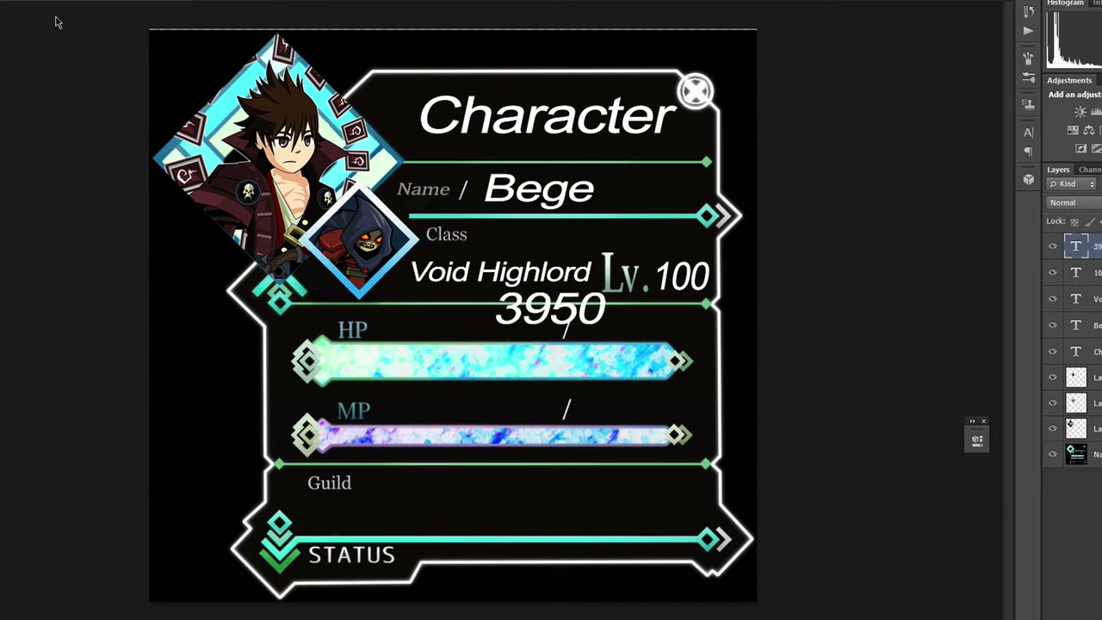
pyautogui.moveTo(569, 315); pyautogui.dragTo(507, 332)
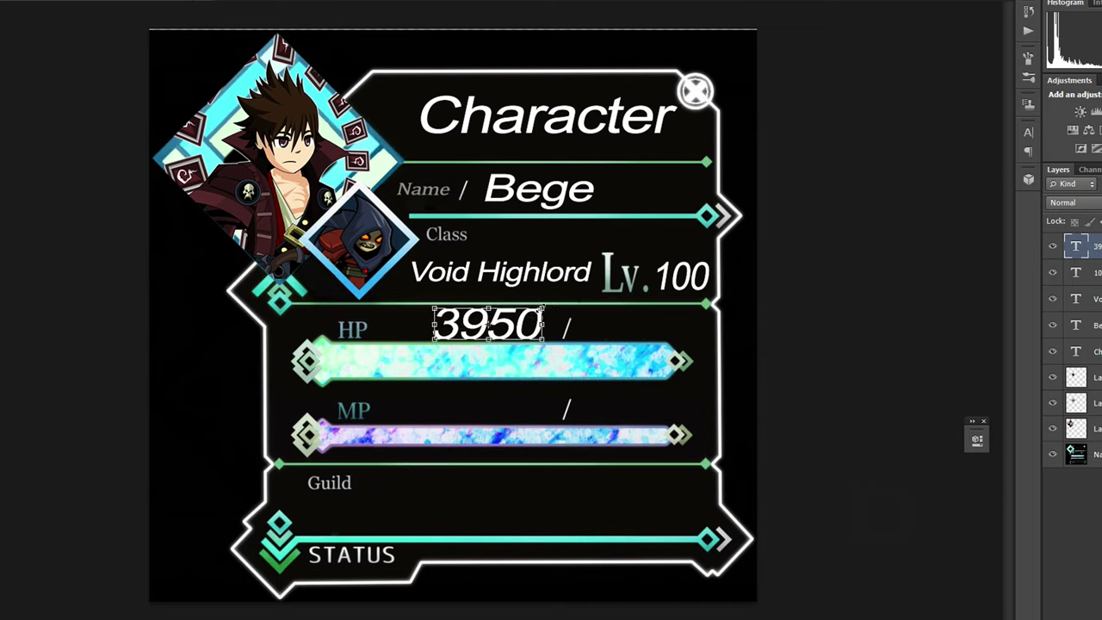
pyautogui.moveTo(432, 324); pyautogui.dragTo(652, 336)
pyautogui.hotkey('ctrl', 'j')
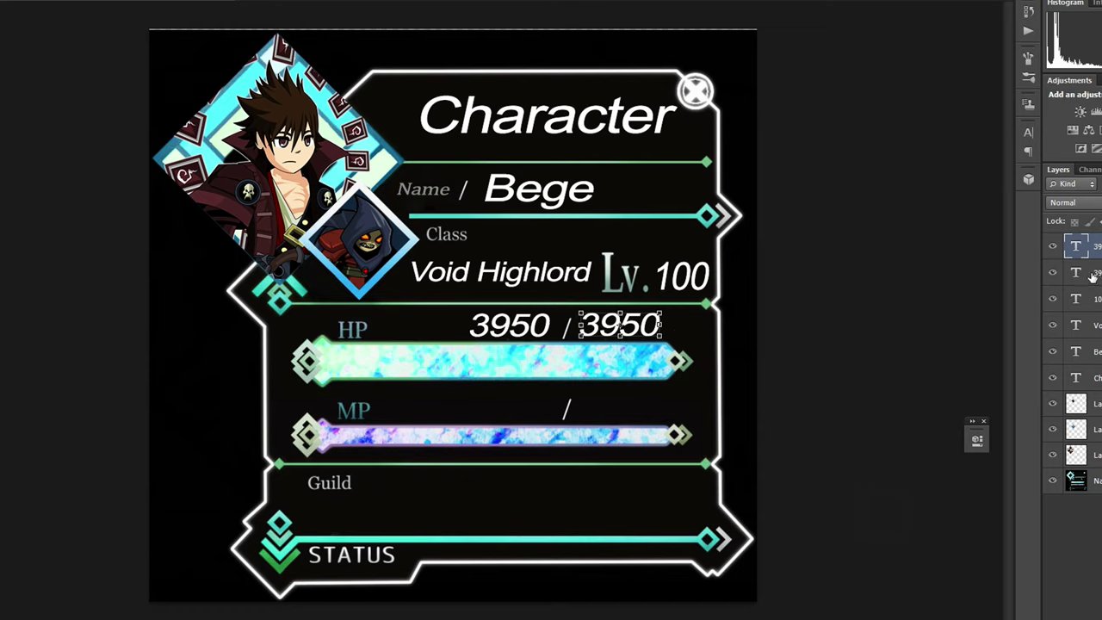
# Position and resize both 3950 layers so HP reads 3950 / 3950
pyautogui.click(538, 334)
pyautogui.moveTo(538, 334); pyautogui.dragTo(550, 334)
pyautogui.moveTo(646, 336); pyautogui.dragTo(637, 326)
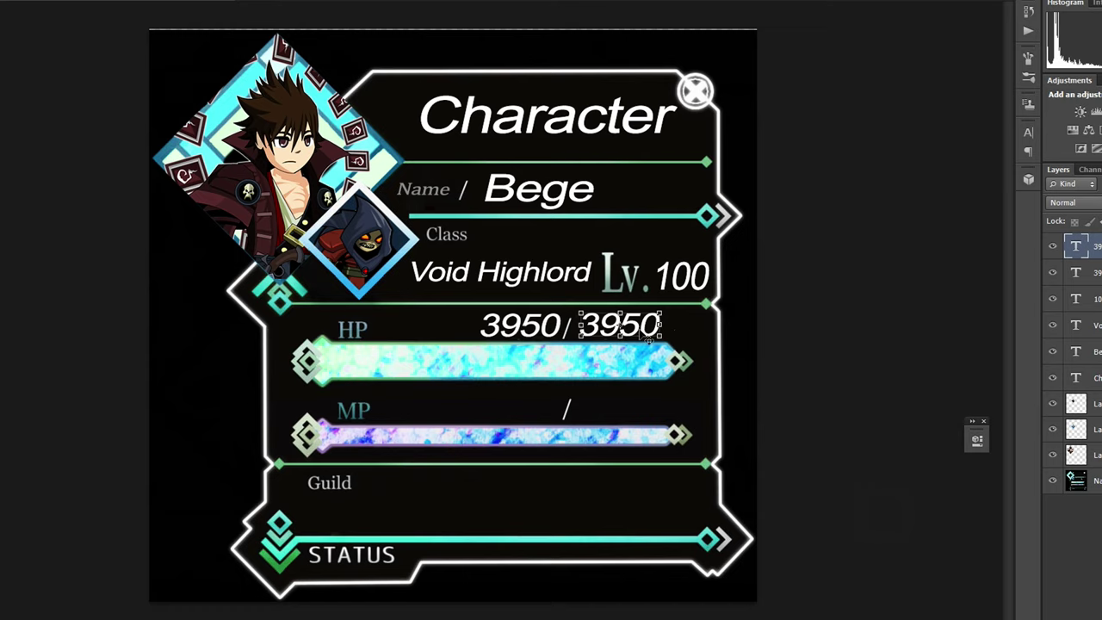
pyautogui.click(1059, 511)
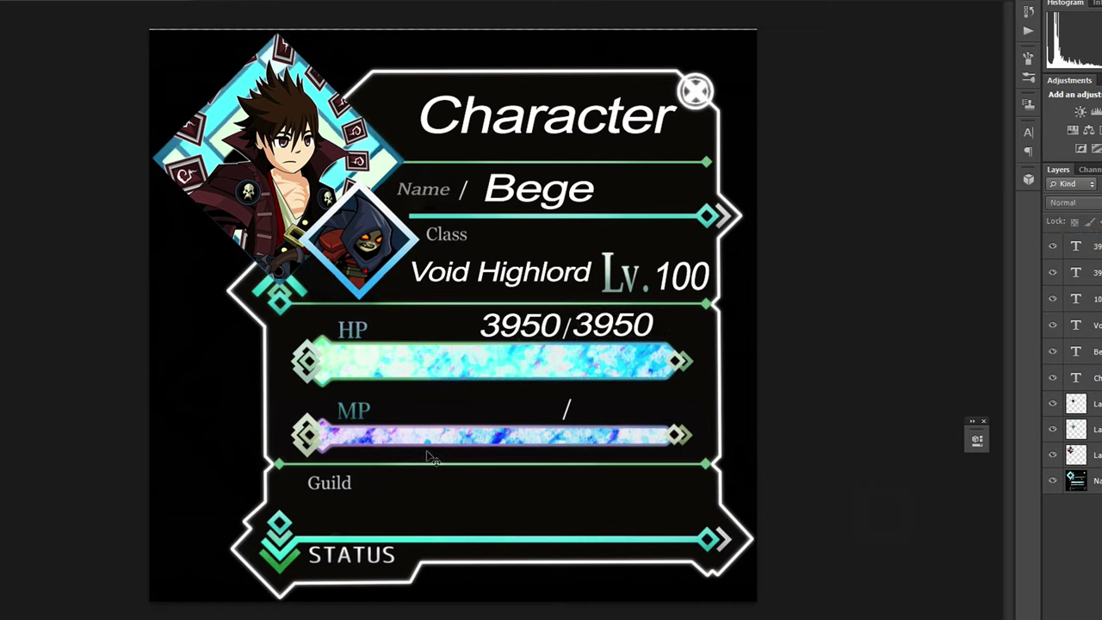
pyautogui.click(520, 324)
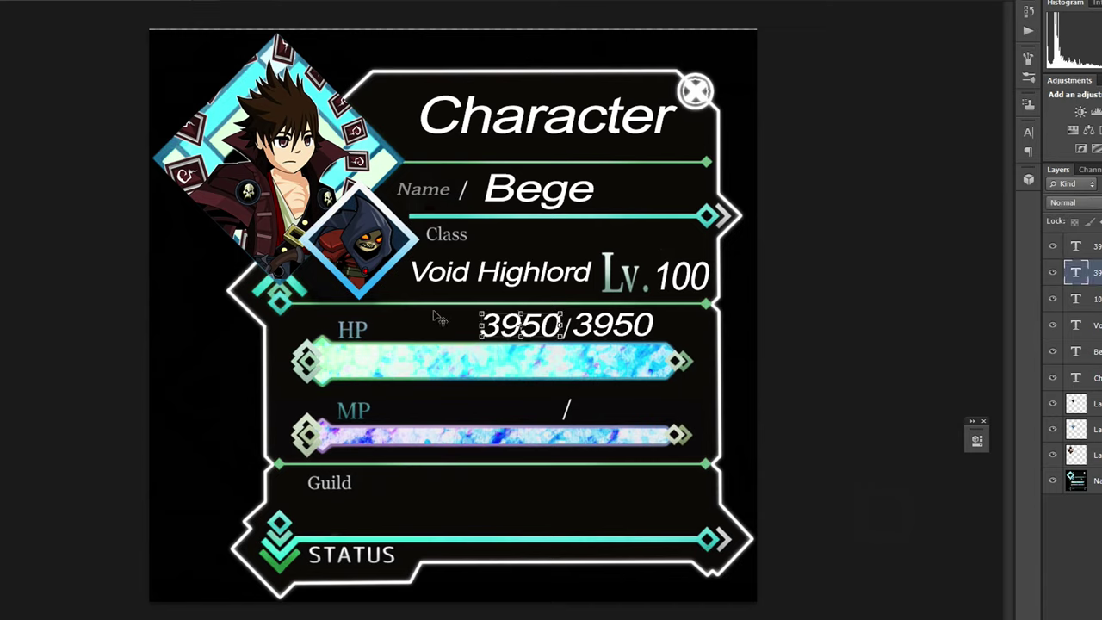
pyautogui.moveTo(479, 313)
pyautogui.mouseDown()
pyautogui.moveTo(561, 325)
pyautogui.moveTo(533, 342)
pyautogui.mouseUp()
pyautogui.press('Return')
pyautogui.moveTo(631, 331)
pyautogui.mouseDown()
pyautogui.moveTo(584, 331)
pyautogui.moveTo(635, 330)
pyautogui.mouseUp()
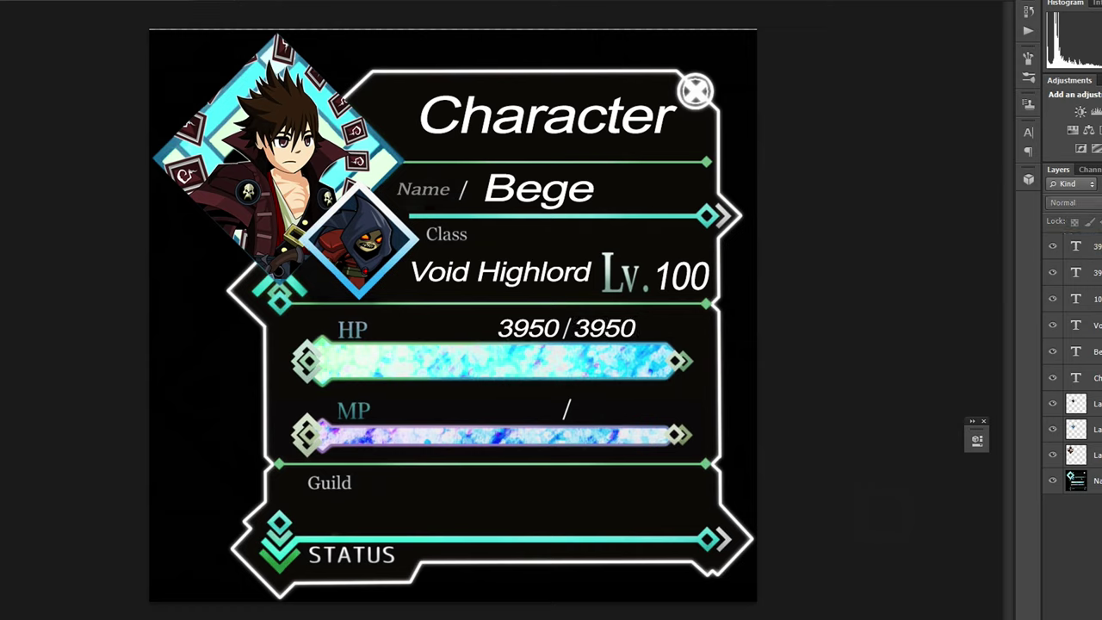
# Add 100 above the MP bar, shrink it, and duplicate it for 100 / 100
pyautogui.click(523, 412)
pyautogui.write('100')
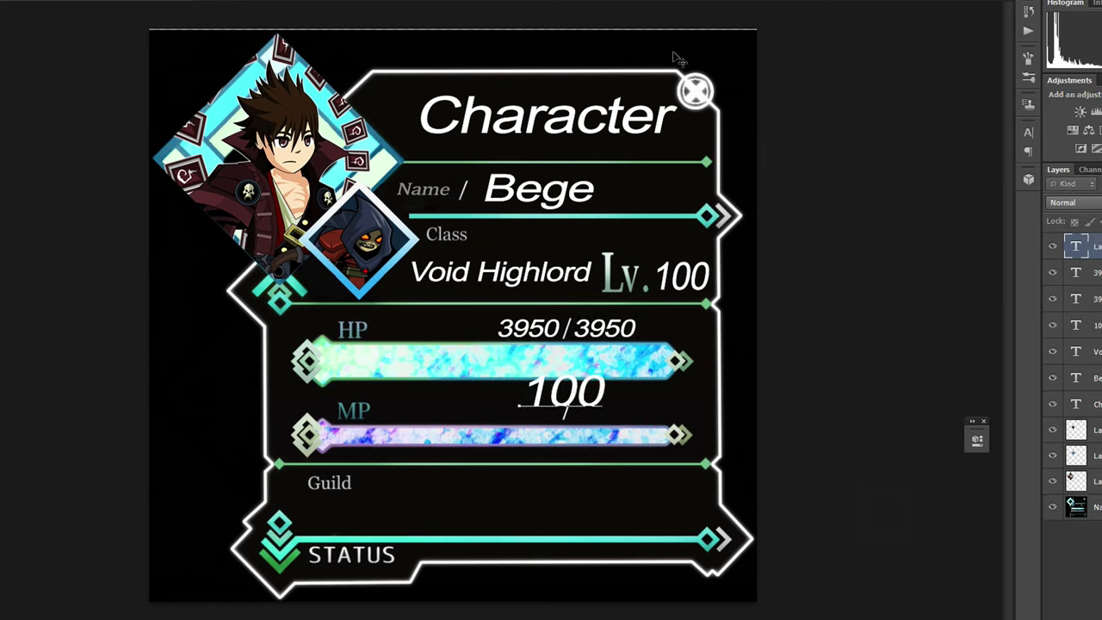
pyautogui.press('ctrl')
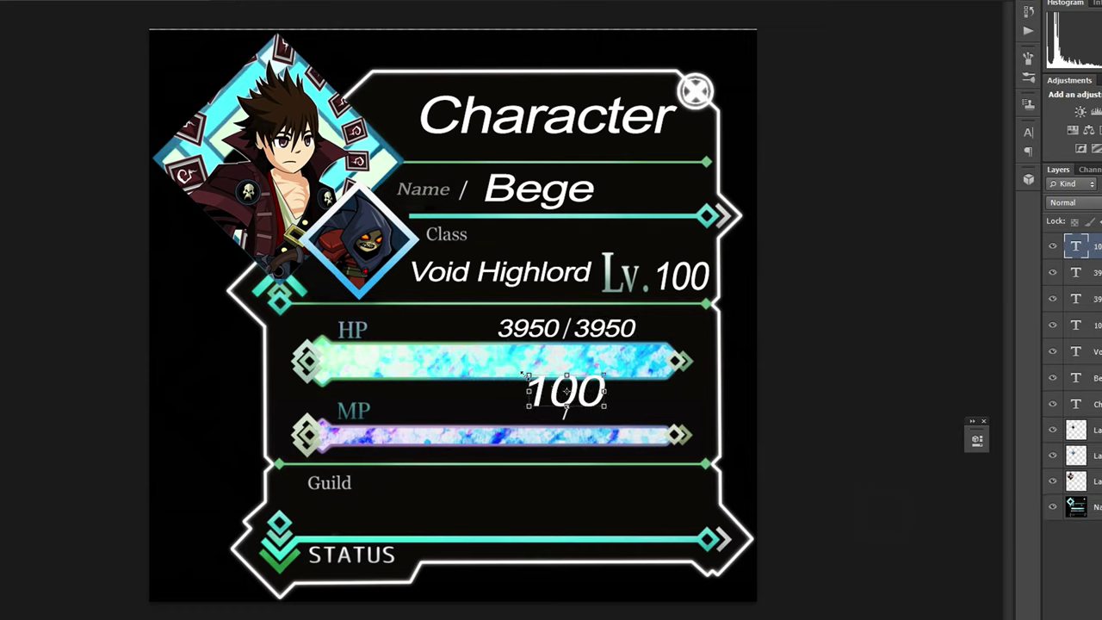
pyautogui.moveTo(526, 375)
pyautogui.mouseDown()
pyautogui.moveTo(556, 392)
pyautogui.moveTo(564, 413)
pyautogui.moveTo(535, 412)
pyautogui.moveTo(608, 413)
pyautogui.mouseUp()
pyautogui.hotkey('ctrl', 'j')
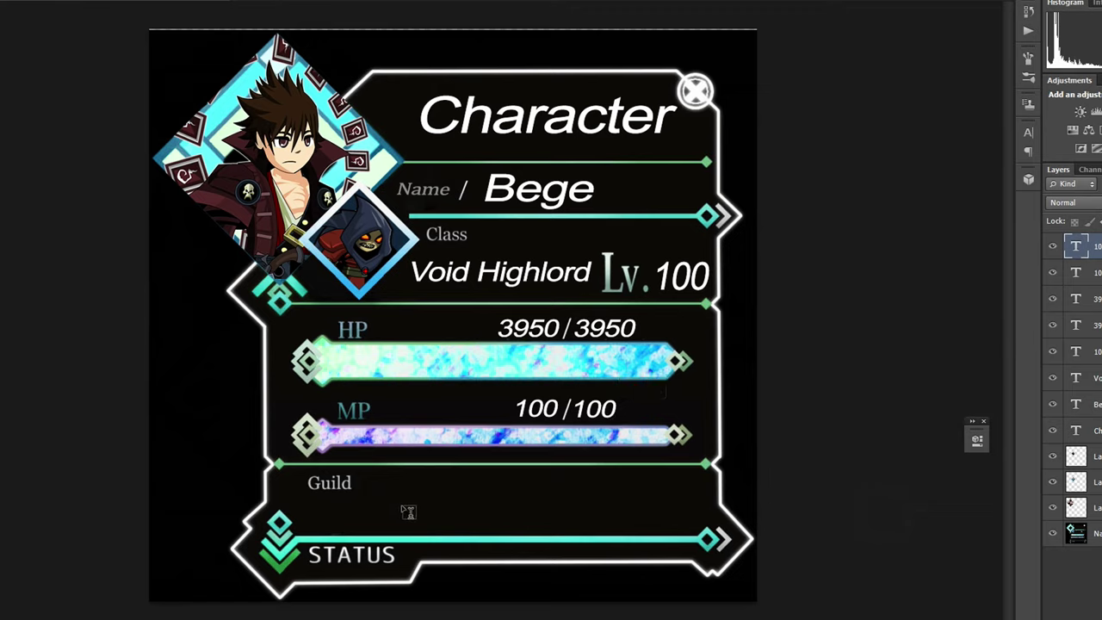
pyautogui.click(396, 501)
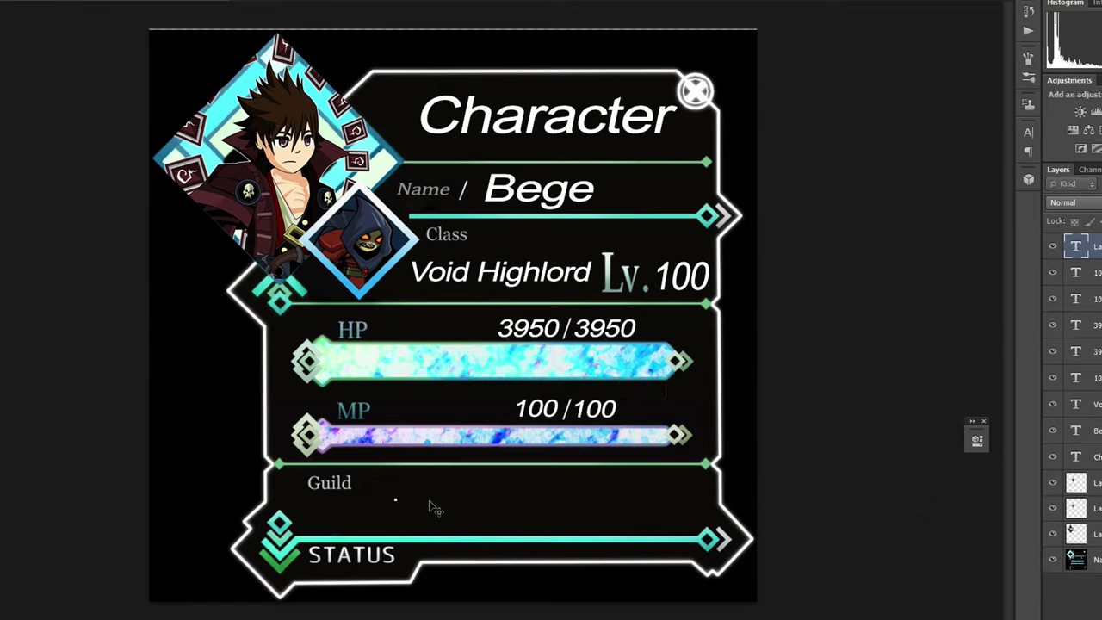
# Type 'iz ur senpai' beside Guild, move it into its row and scale it down
pyautogui.write('iz ur ')
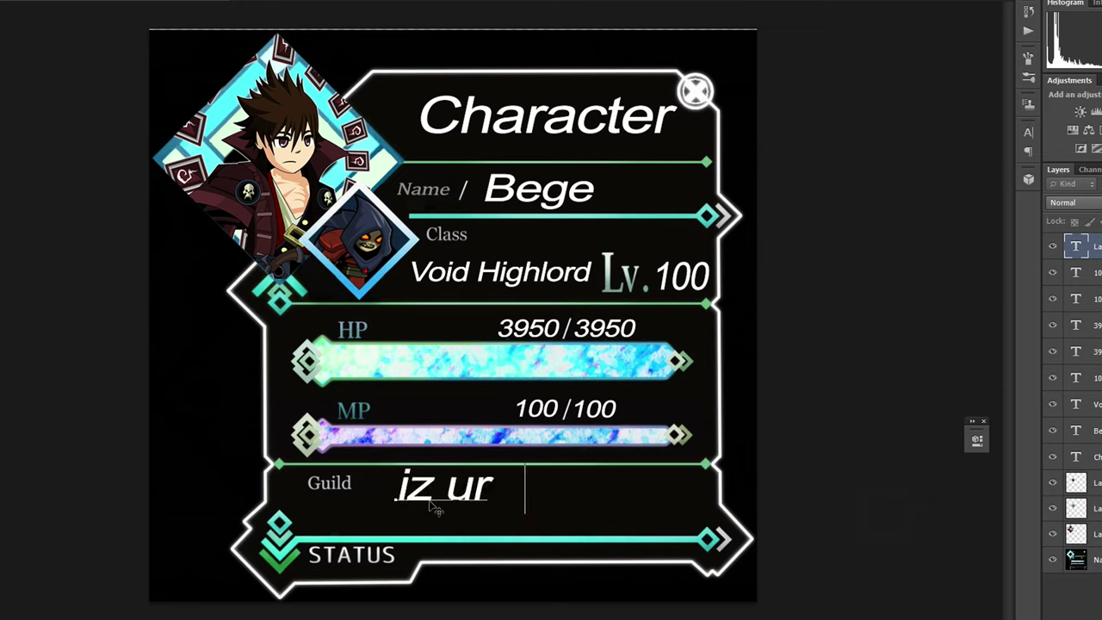
pyautogui.write('senpai')
pyautogui.hotkey('ctrl', 'Return')
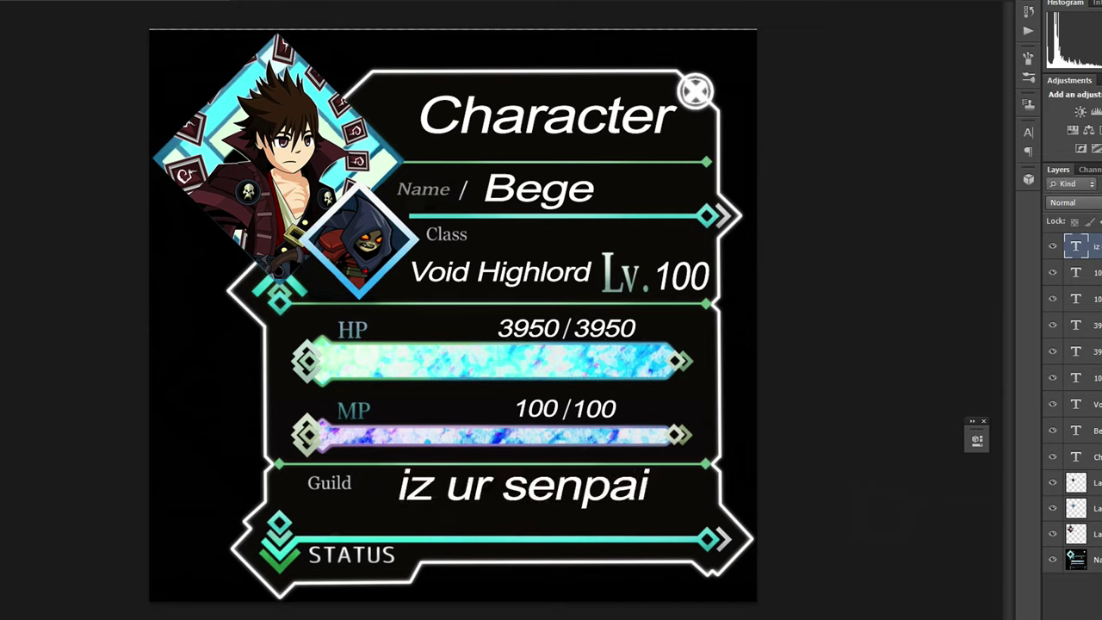
pyautogui.moveTo(575, 497); pyautogui.dragTo(555, 508)
pyautogui.hotkey('ctrl', 't')
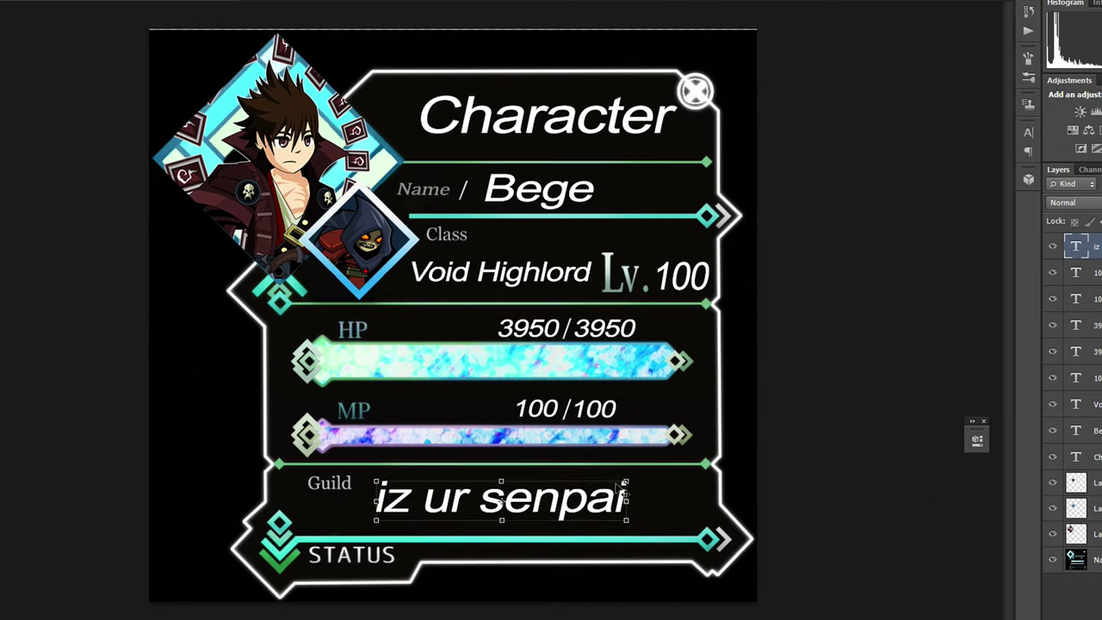
pyautogui.moveTo(631, 480)
pyautogui.mouseDown()
pyautogui.moveTo(555, 507)
pyautogui.moveTo(576, 506)
pyautogui.moveTo(566, 507)
pyautogui.mouseUp()
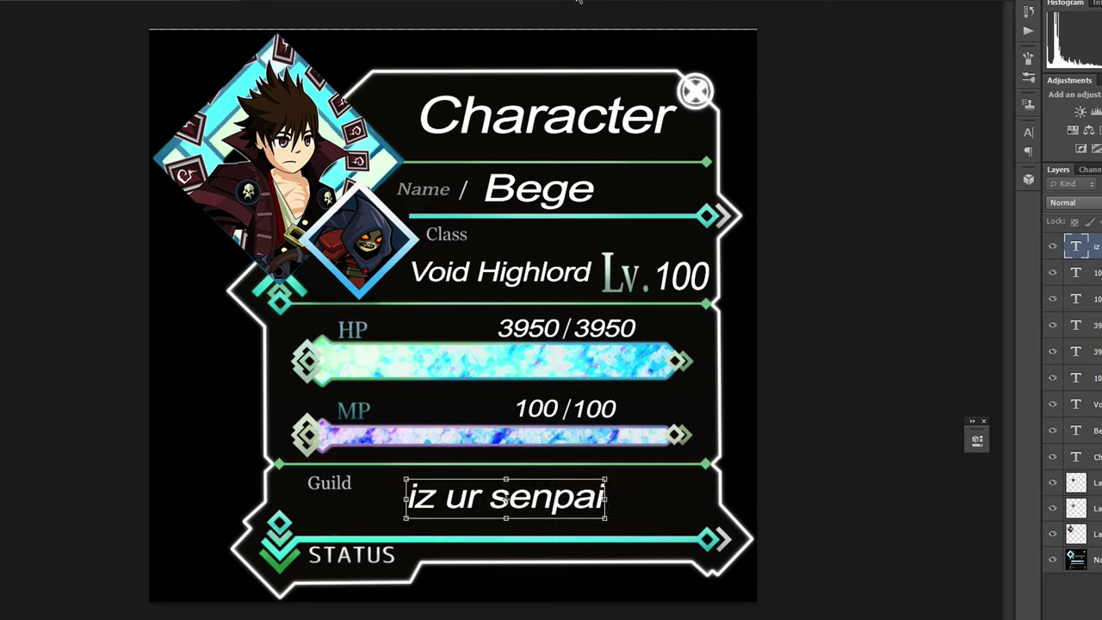
pyautogui.click(1043, 568)
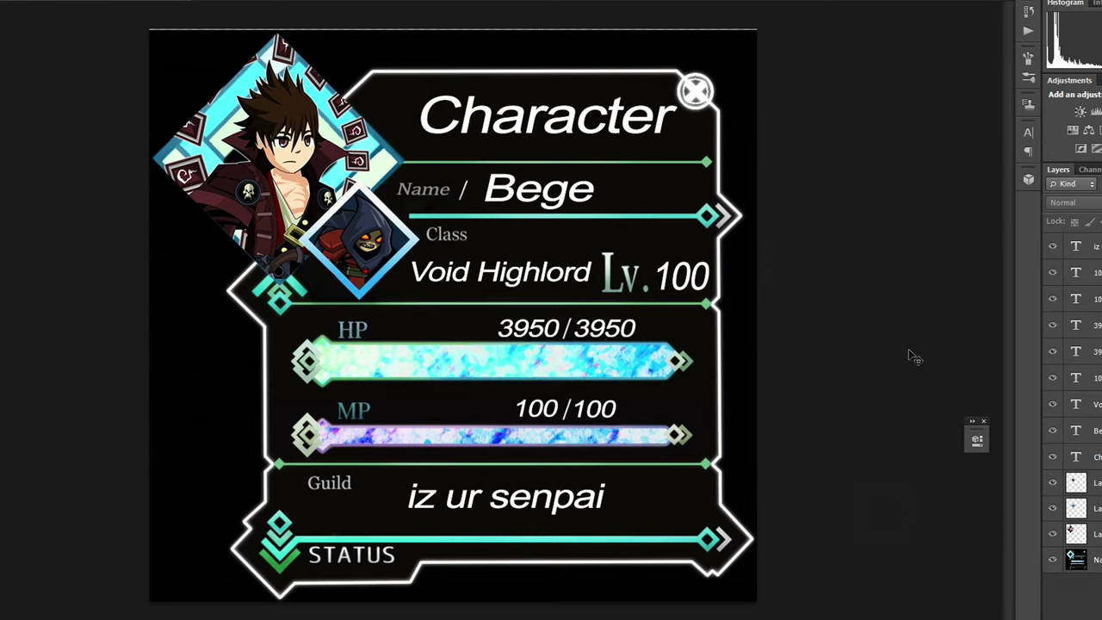
pyautogui.hotkey('ctrl', 'alt', 'a')
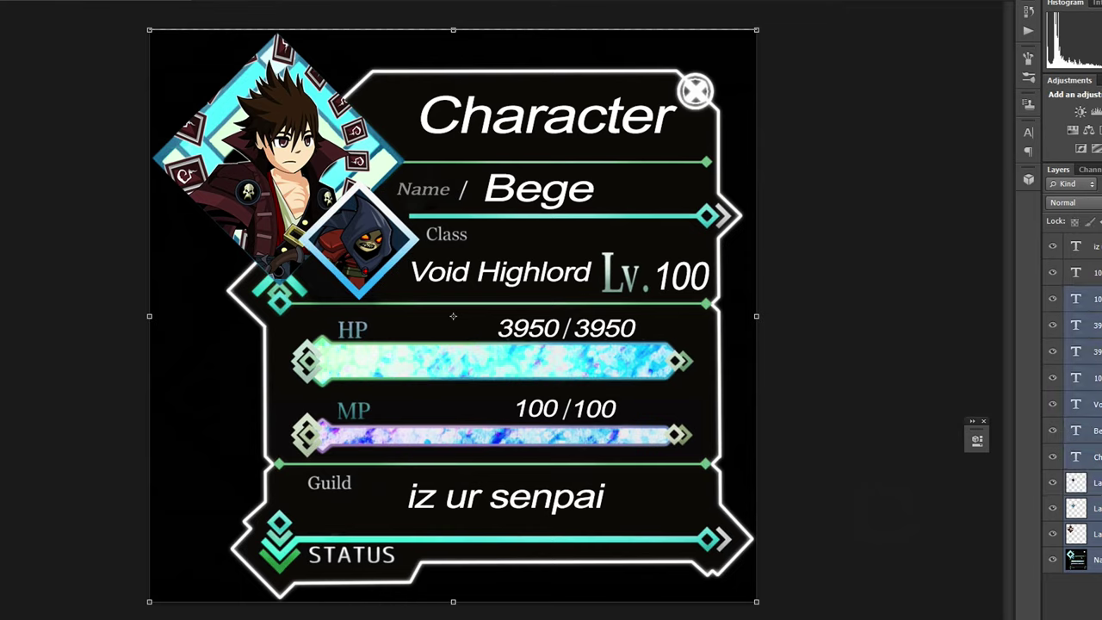
# Merge all selected layers into one with Ctrl+E
pyautogui.hotkey('ctrl', 'e')
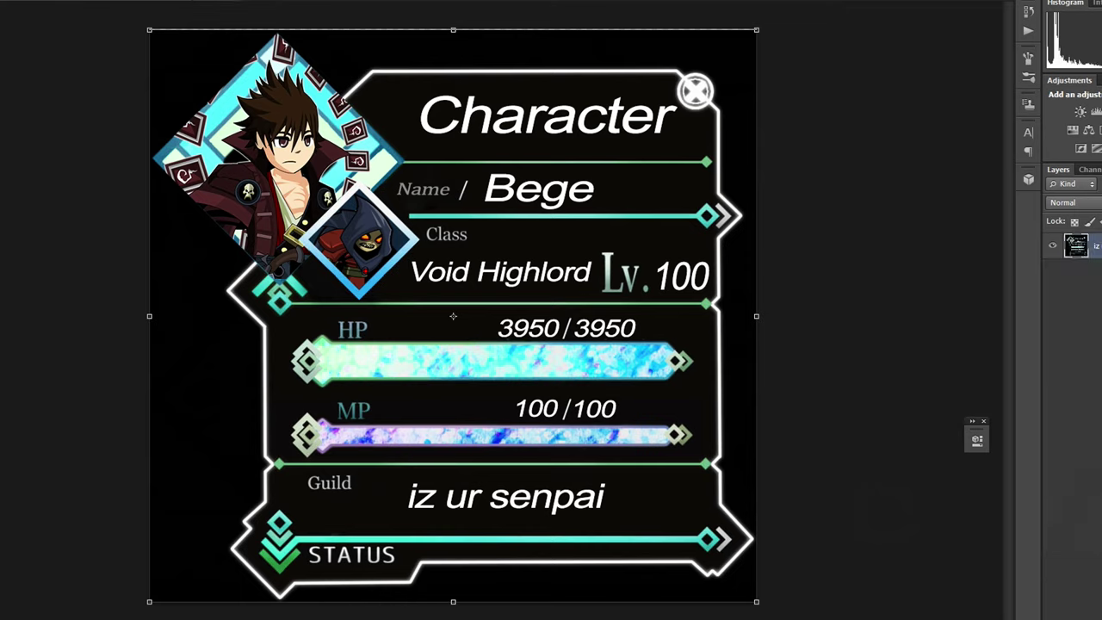